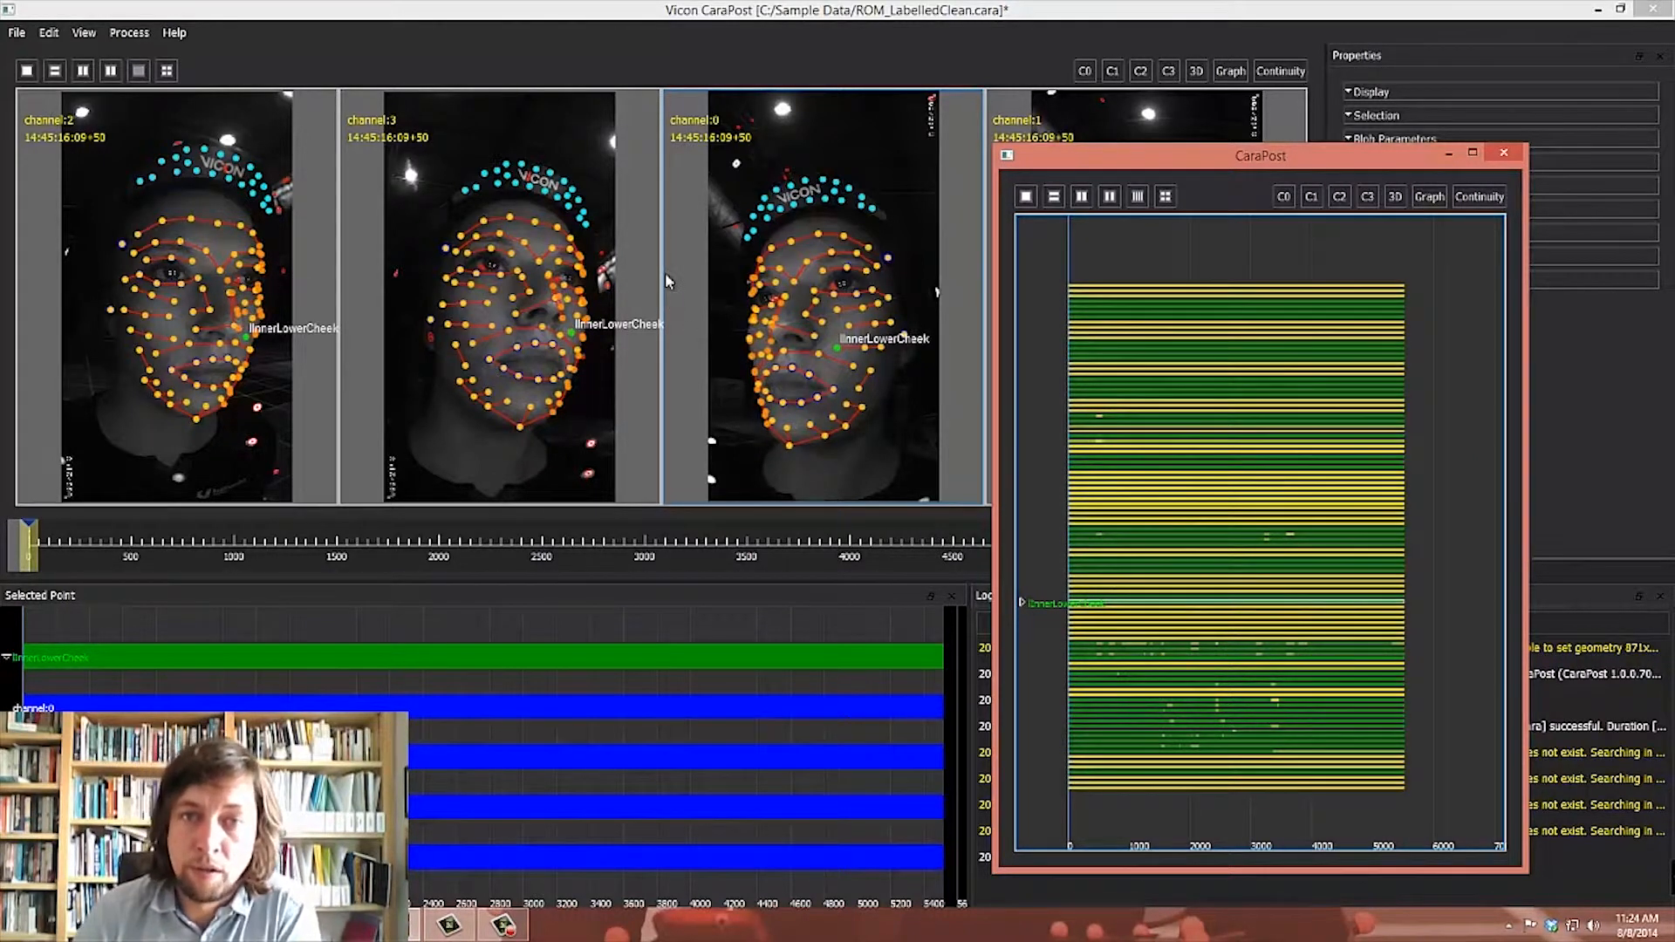
Export the cleaned face tracking data as an FBX file named TimCleaned in the C: drive's Sample Data folder.
click(17, 32)
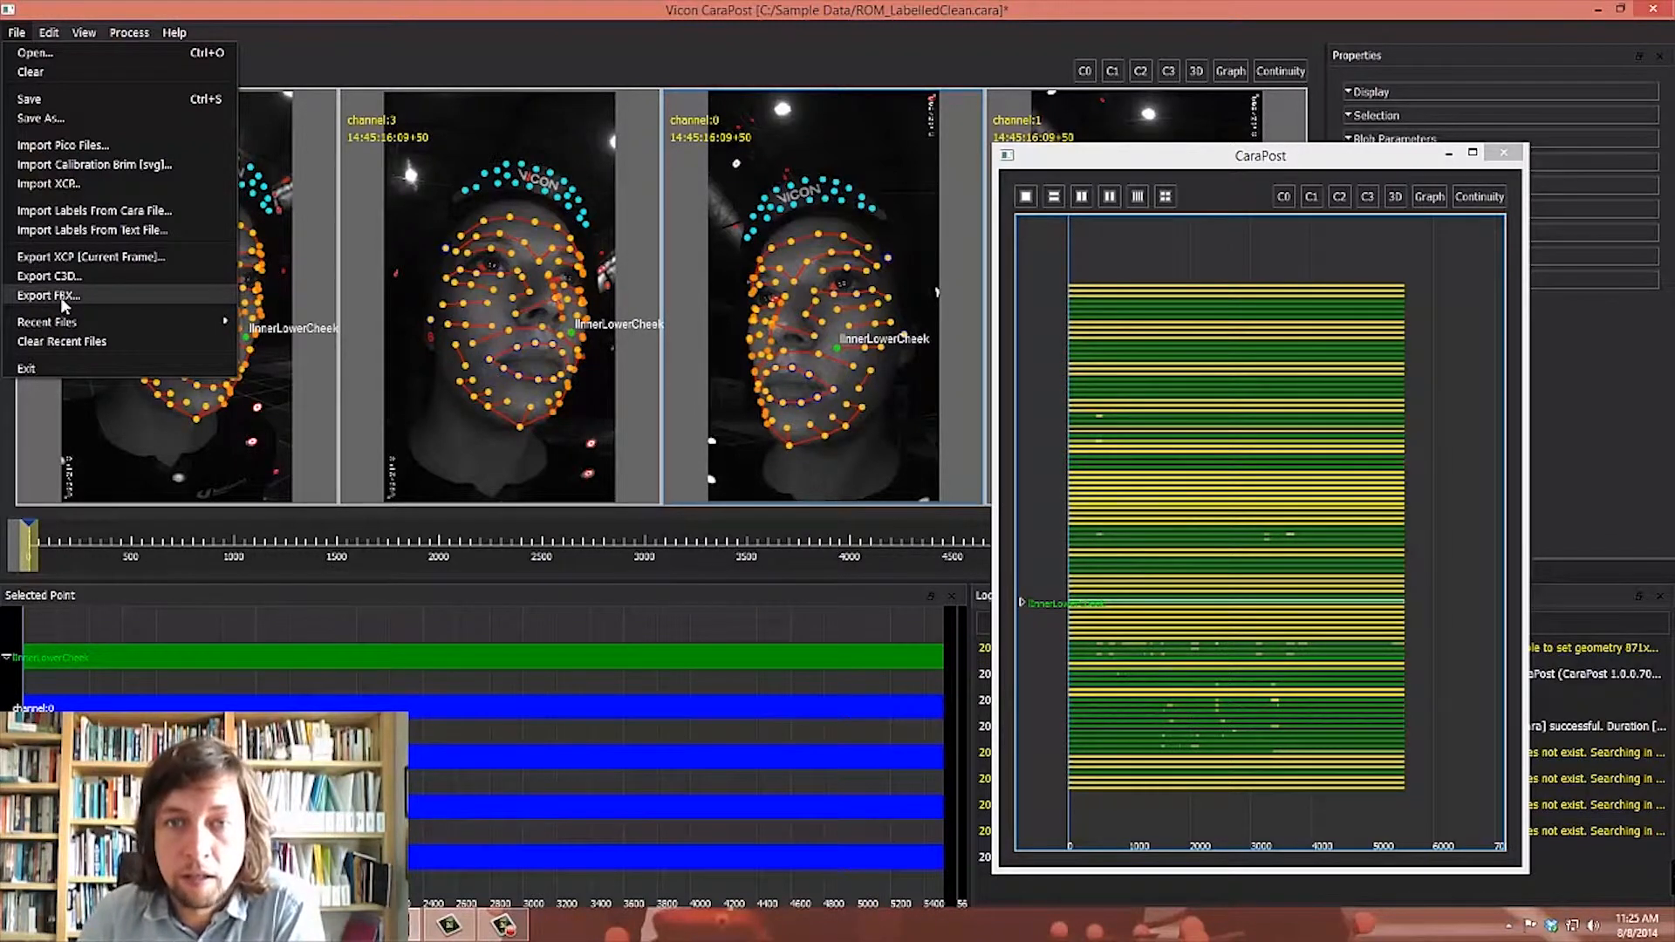
click(60, 297)
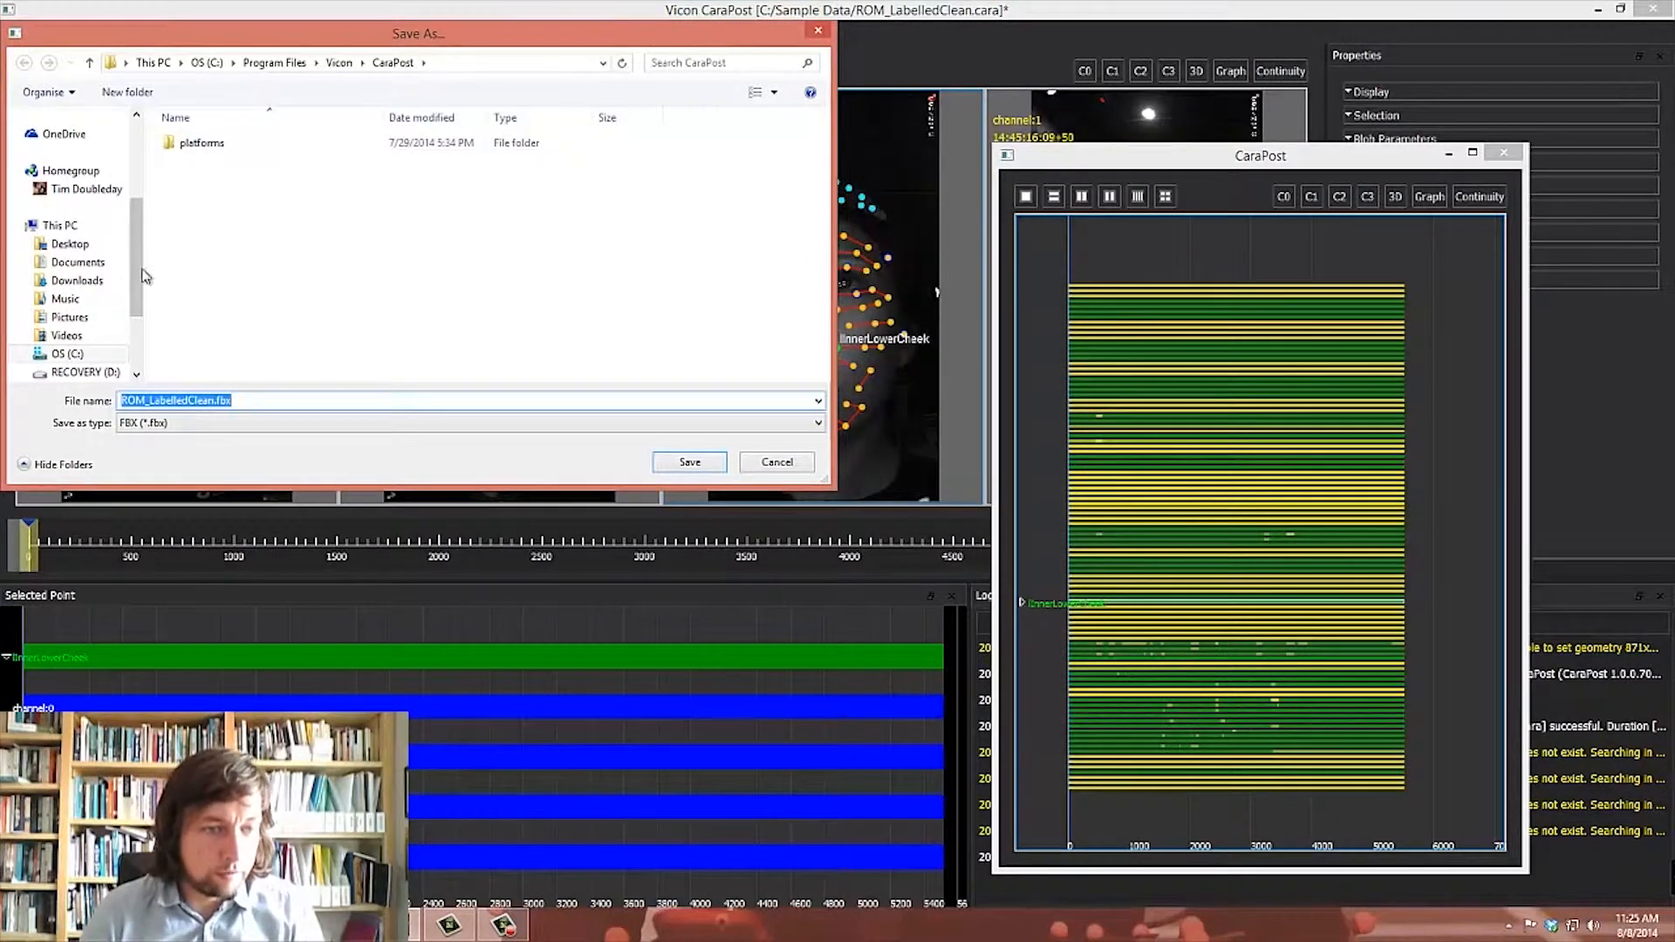
click(67, 353)
double_click(217, 293)
double_click(263, 399)
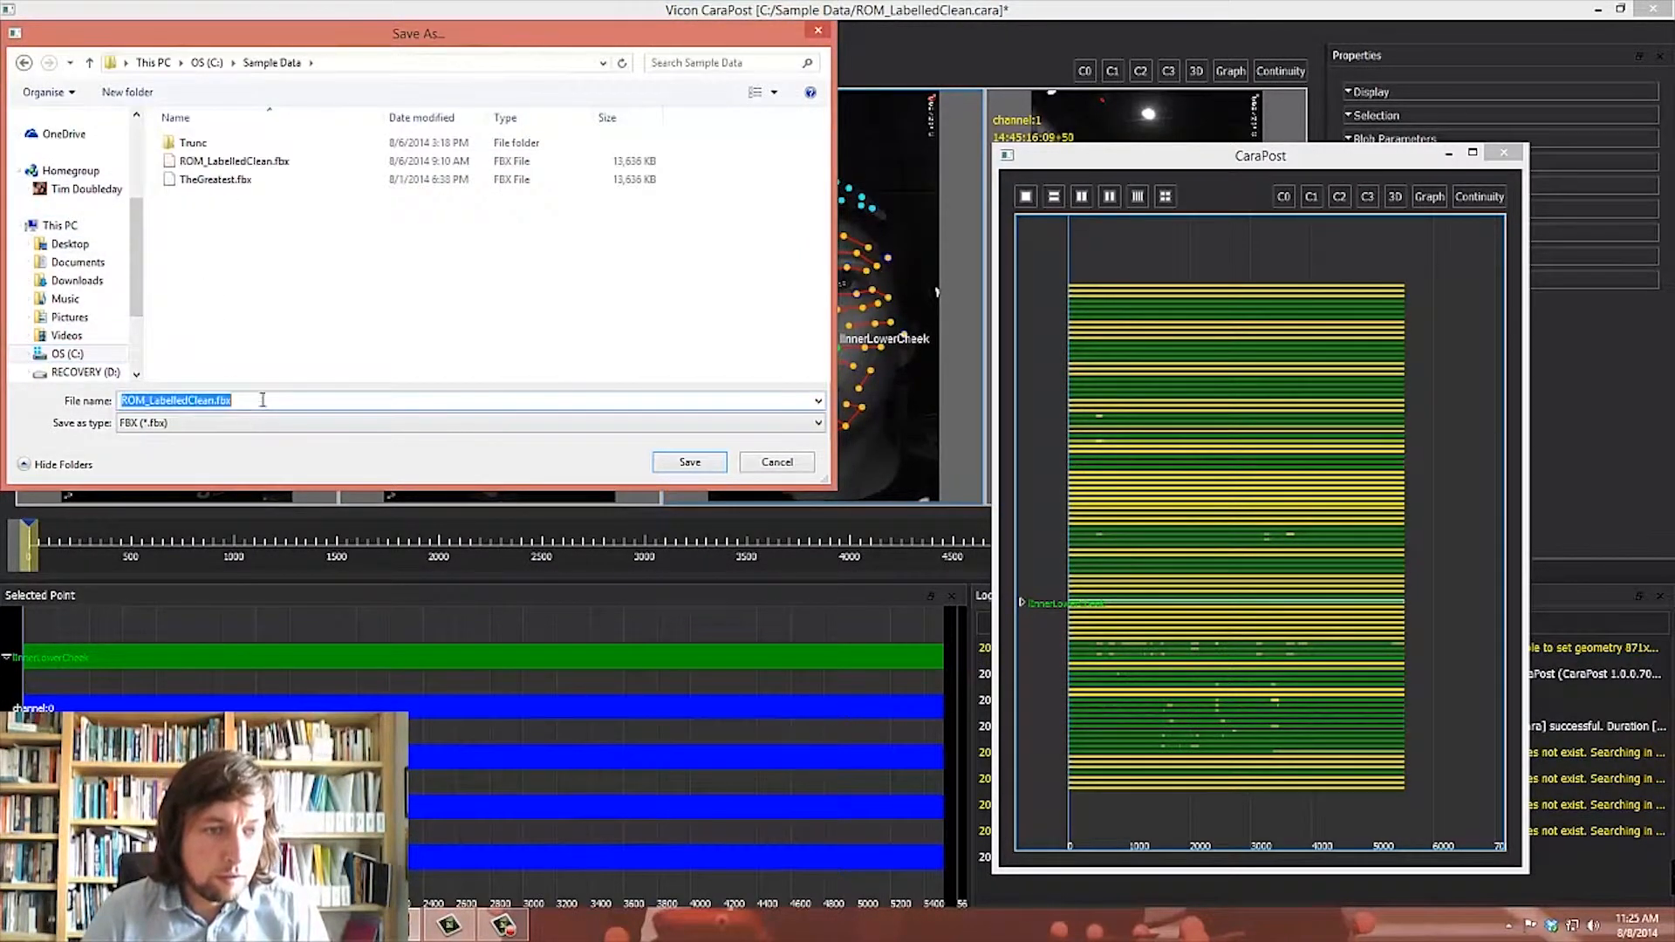
text(T)
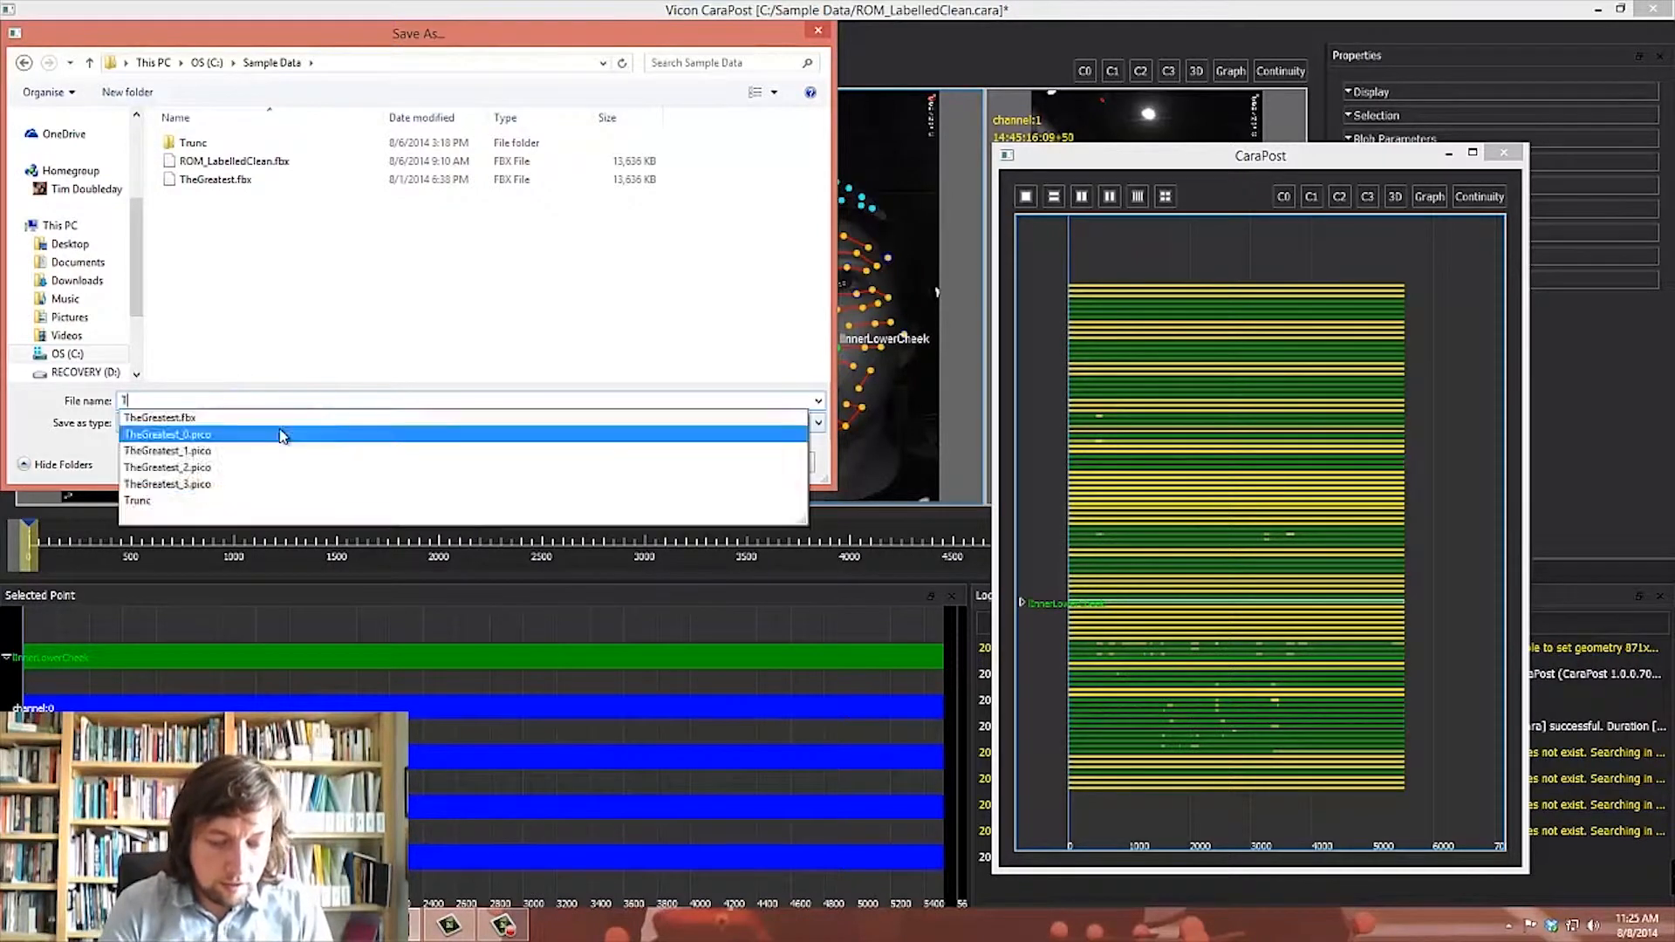
text(imCleaned)
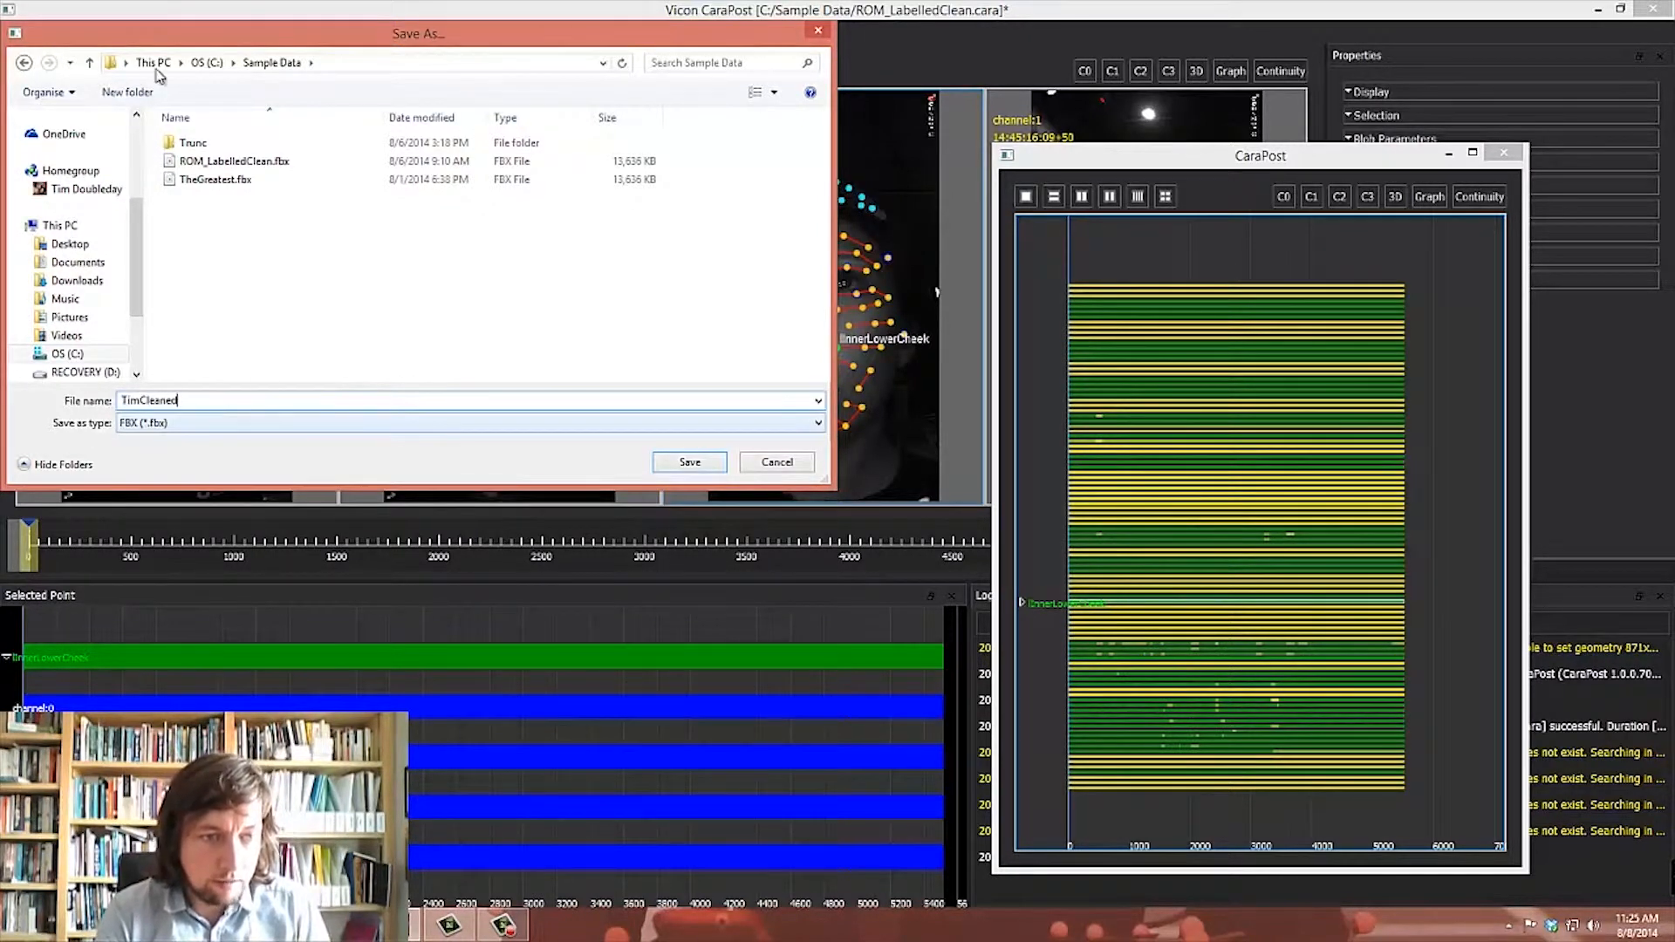
key(Return)
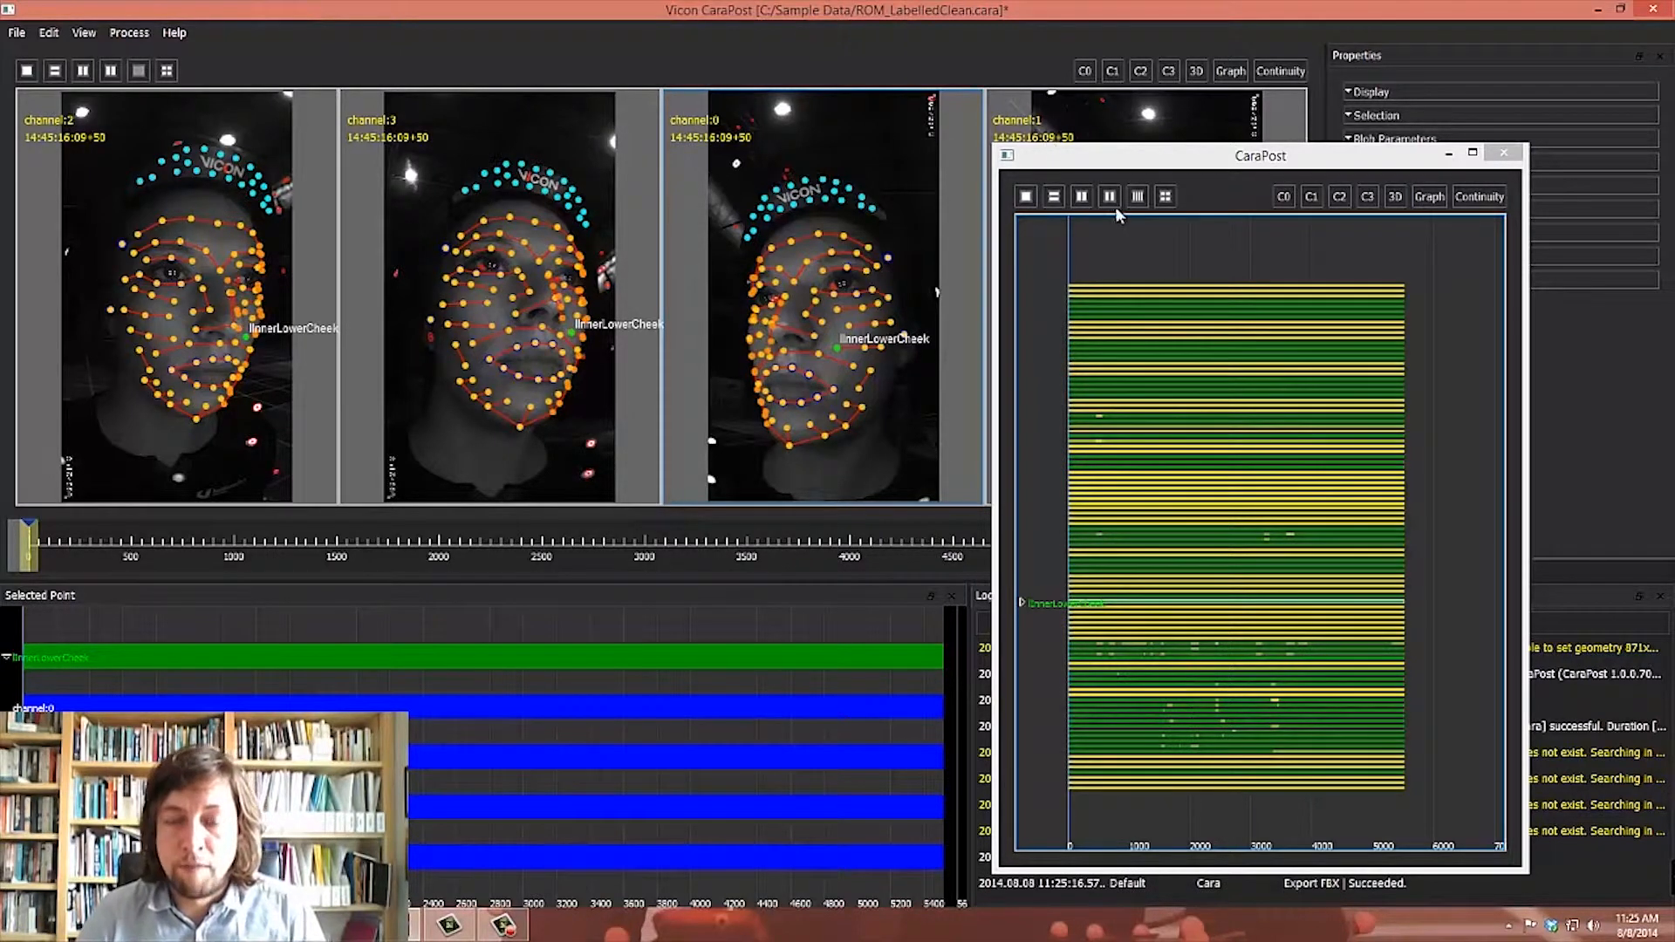
Minimize the floating continuity window and scrub along the timeline of the camera footage.
click(1449, 155)
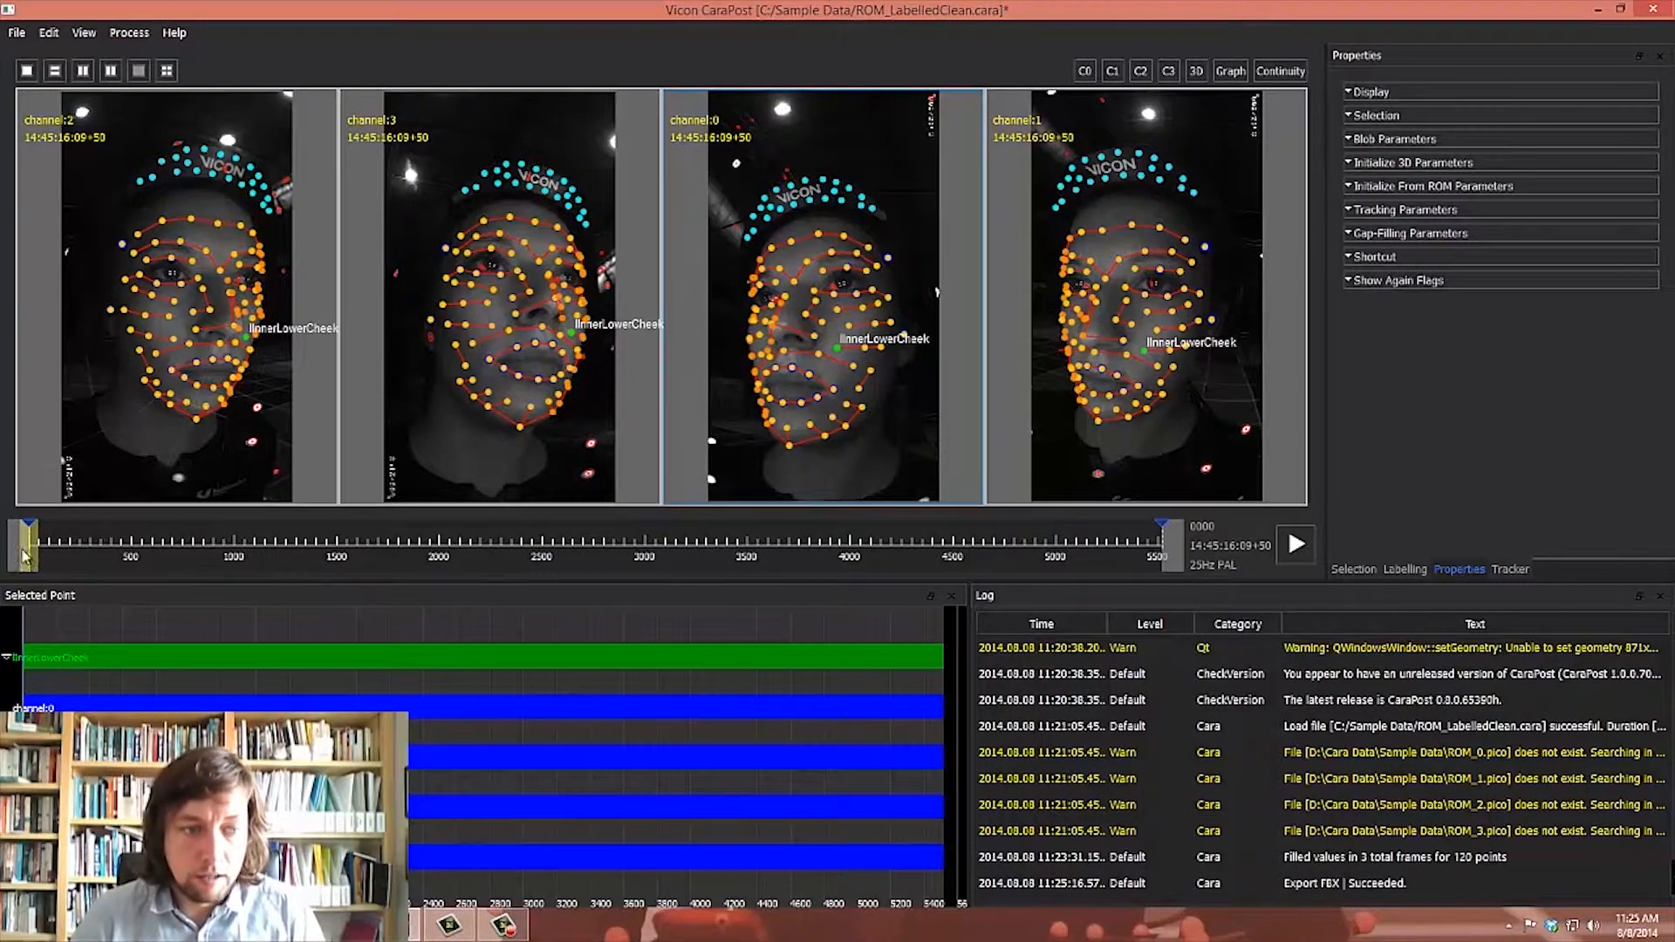
drag(29, 550, 1105, 461)
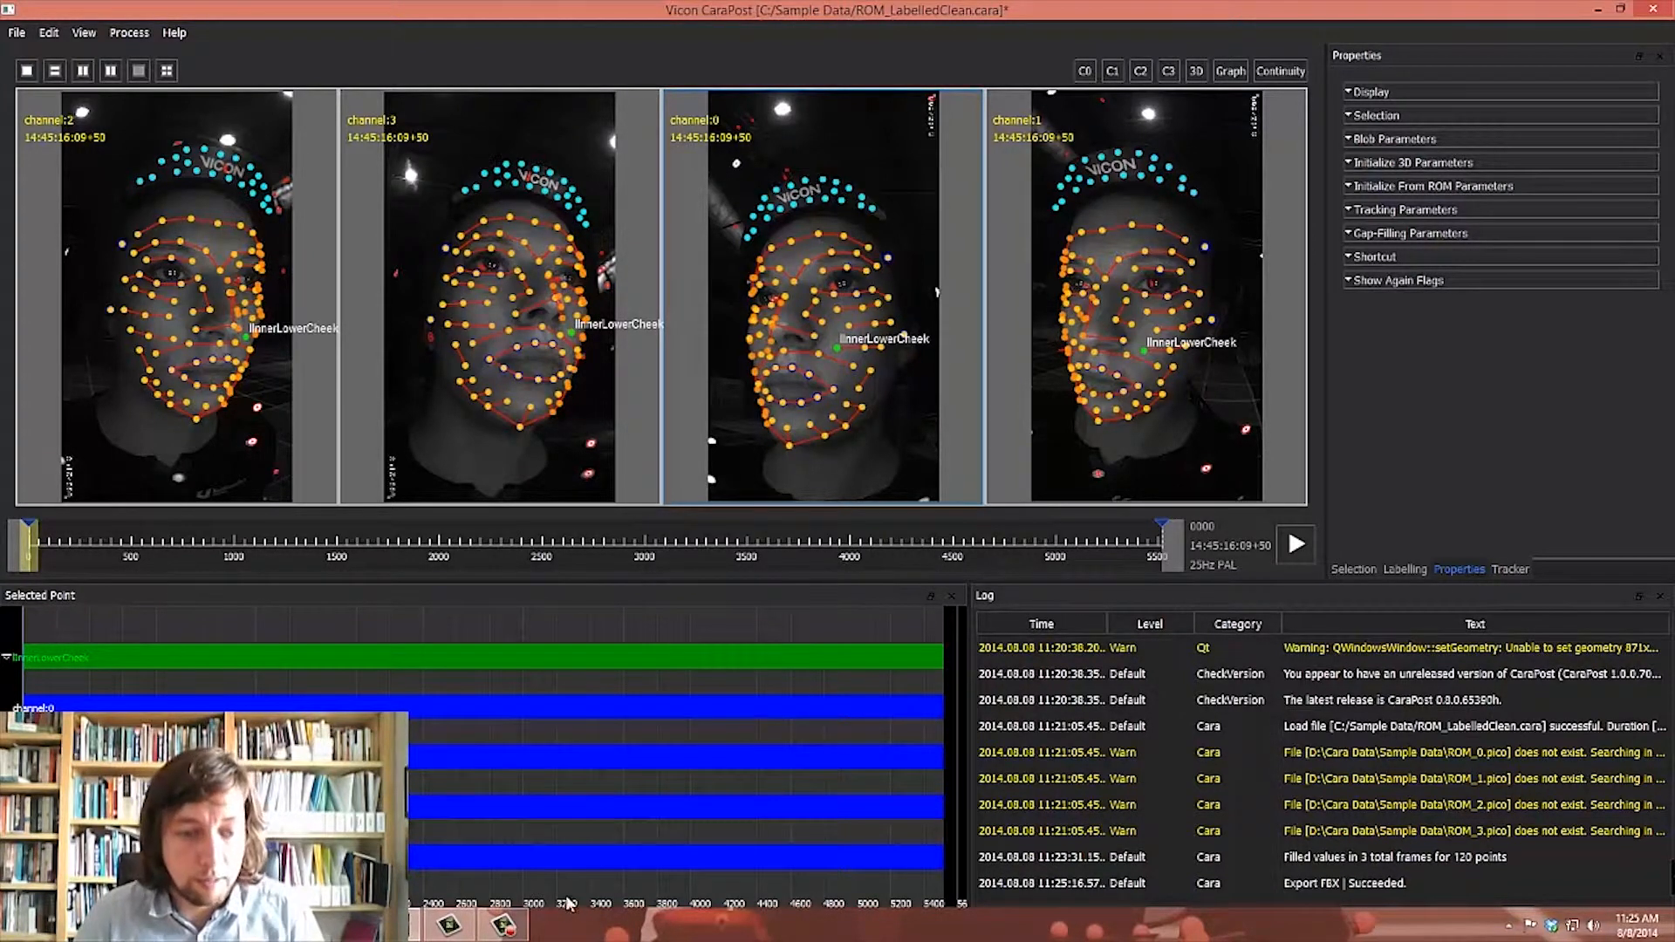
Switch to Vicon Blade and import TimCleaned.fbx into the blank scene.
mouse_move(449, 924)
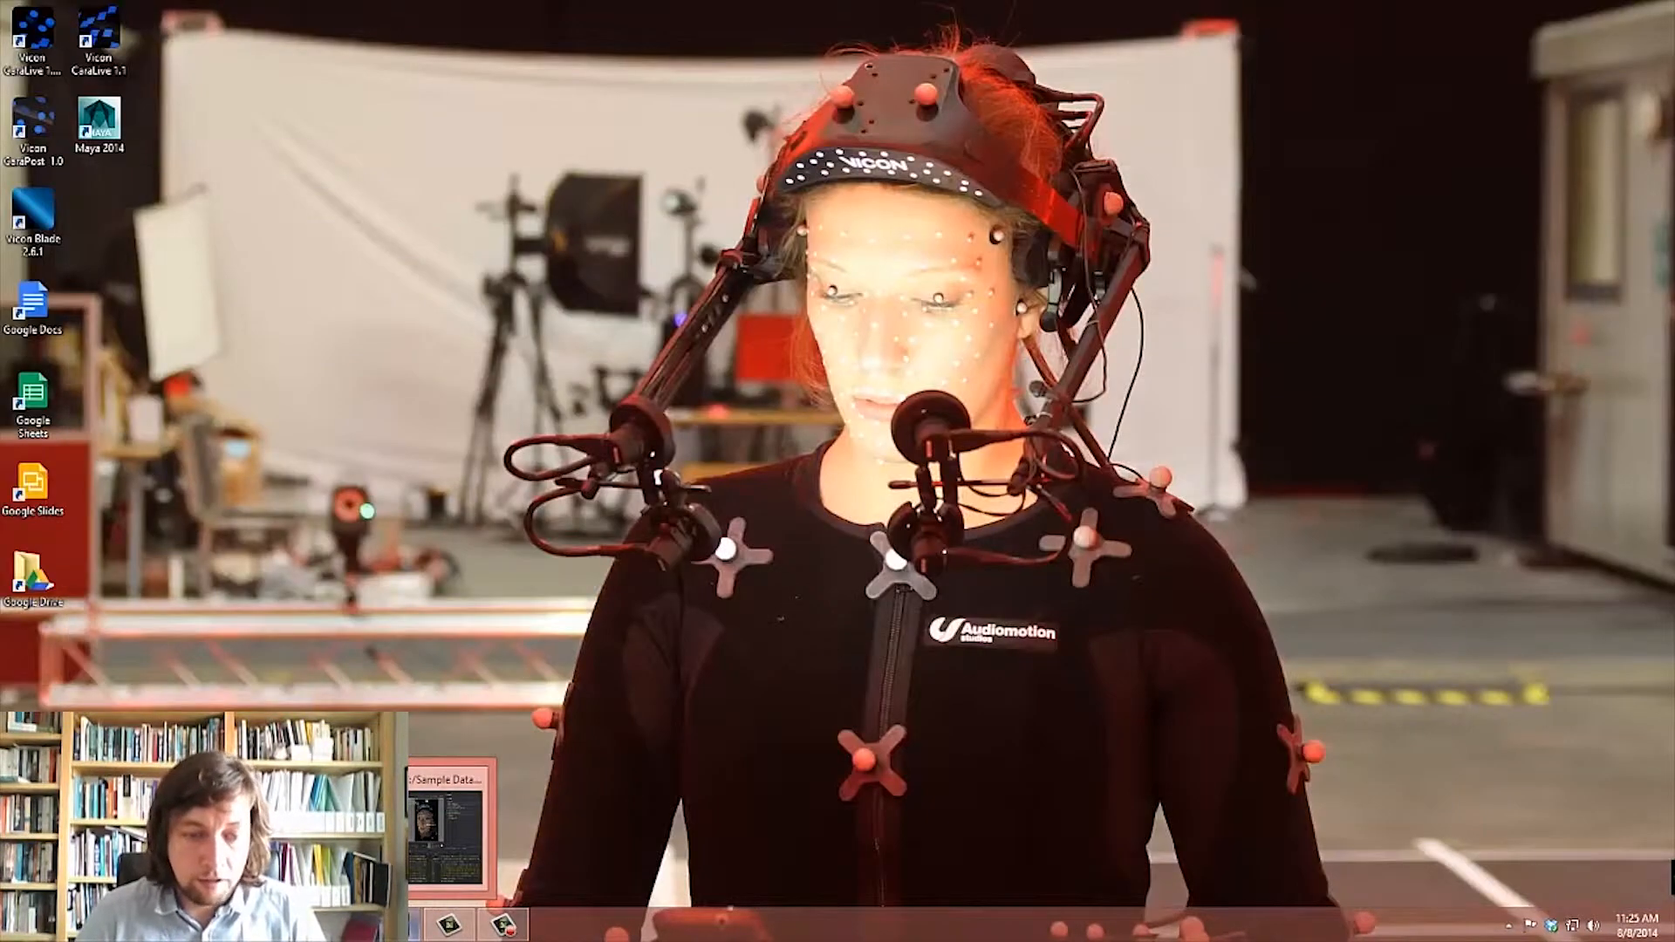
click(253, 833)
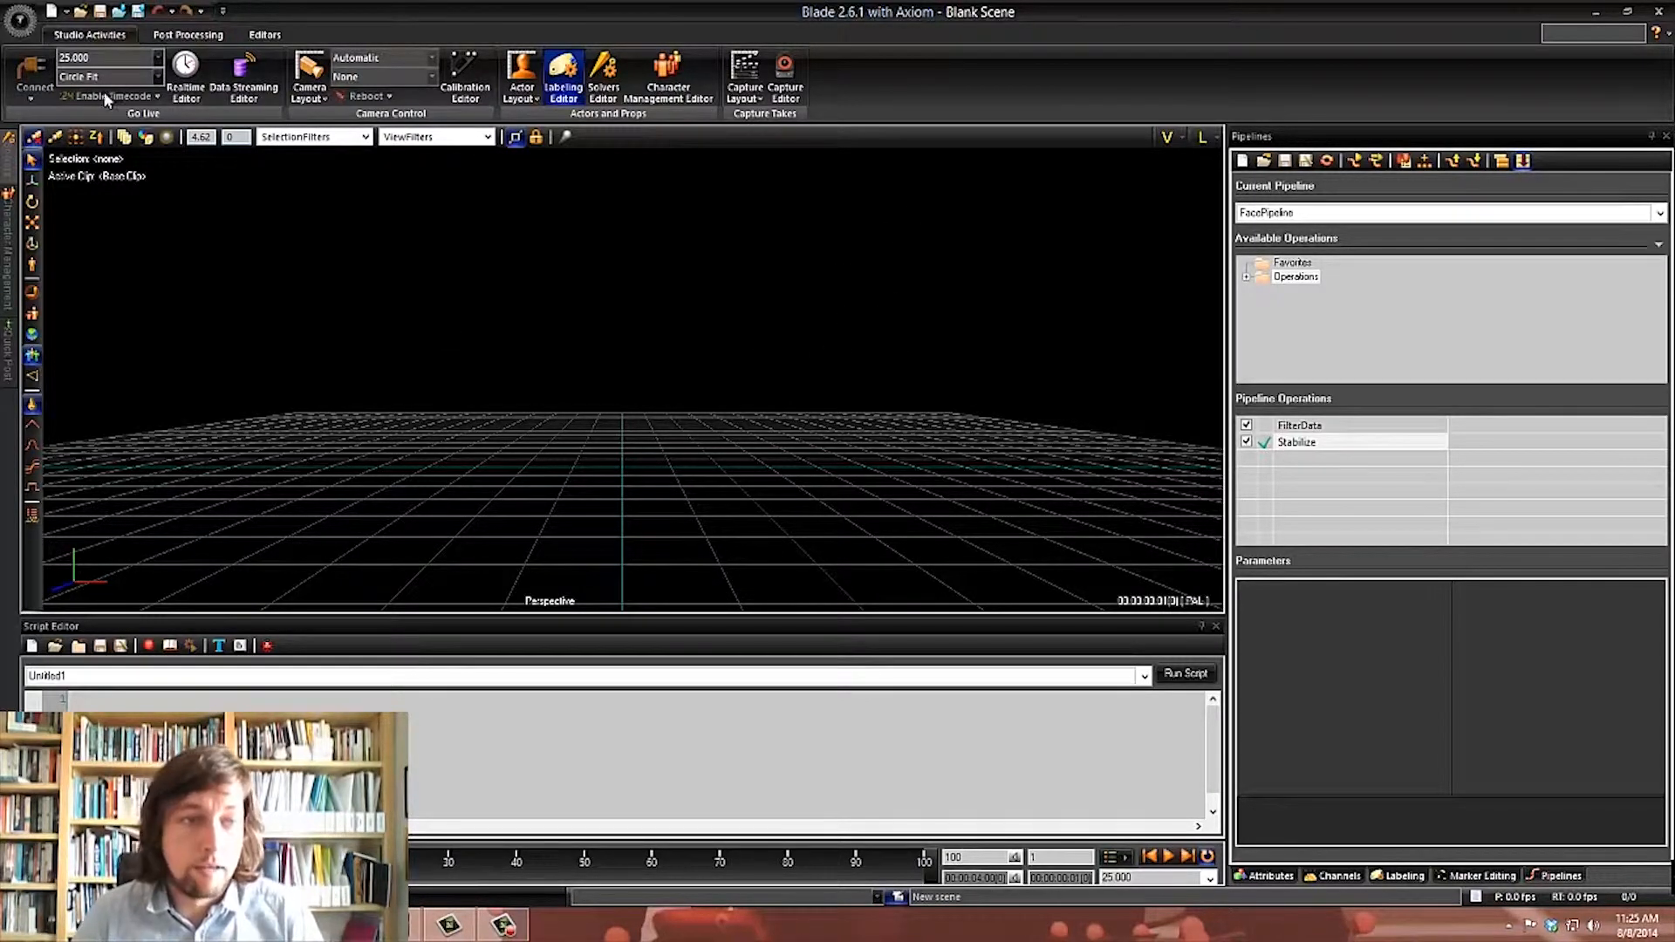
click(20, 19)
click(107, 254)
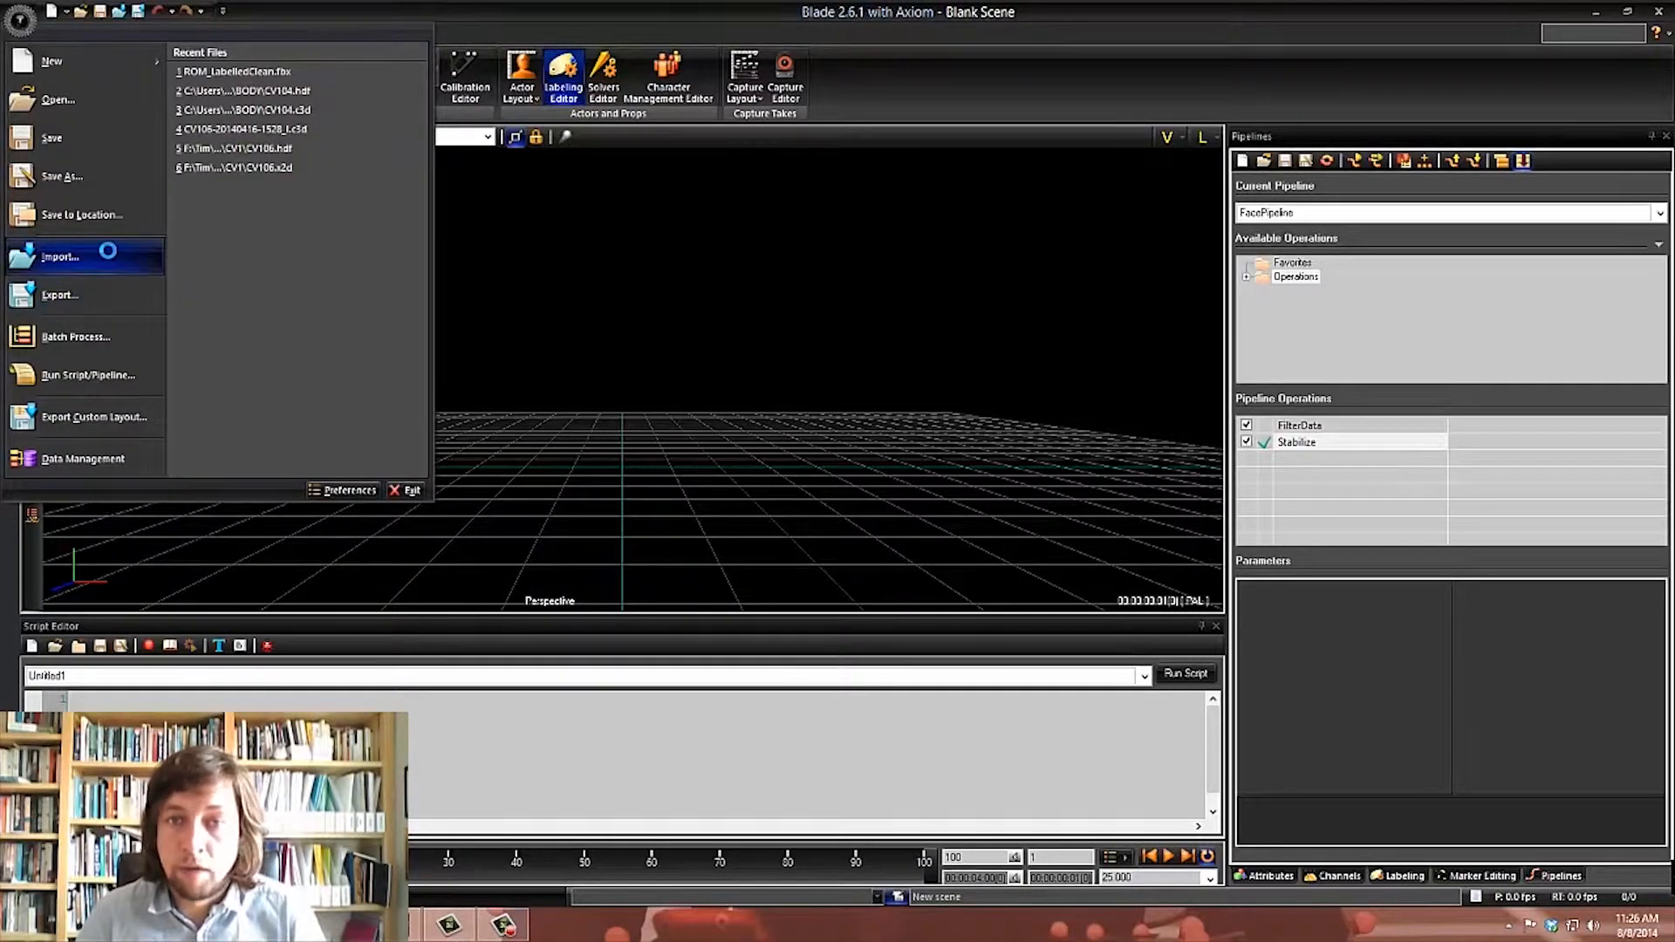
double_click(790, 397)
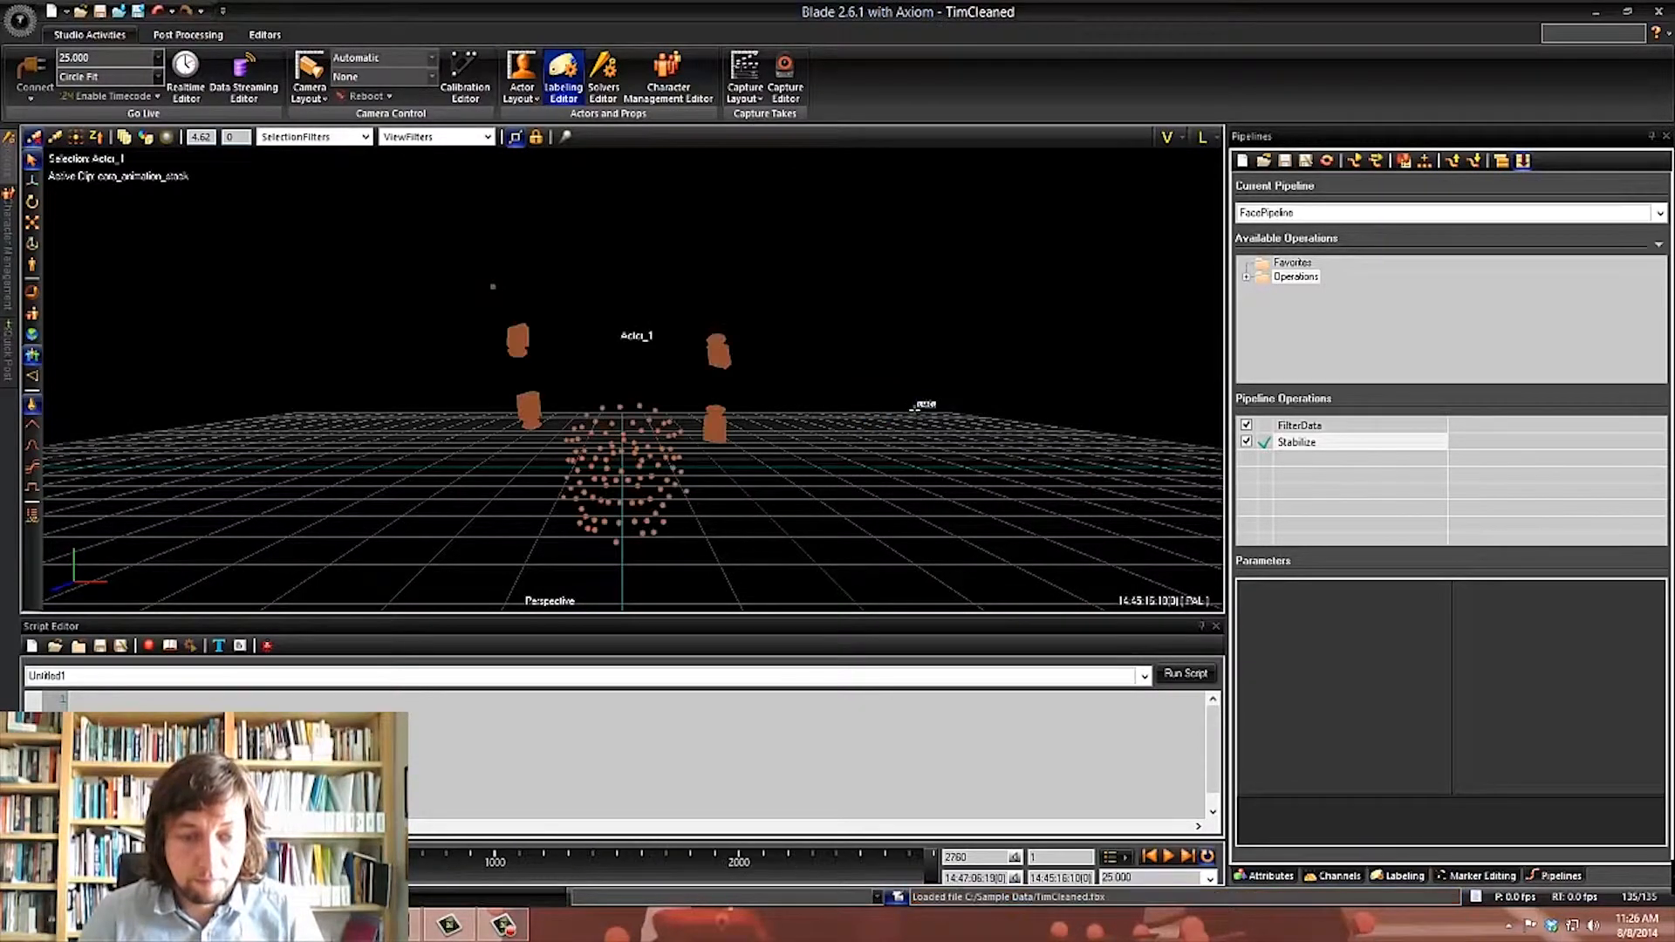
Scrub through the imported take to review the face markers and cameras, and clear the actor selection.
alt+right_drag(731, 410, 735, 428)
alt+middle_drag(735, 427, 744, 294)
alt+drag(744, 293, 725, 401)
alt+right_drag(725, 401, 728, 467)
alt+drag(729, 467, 718, 475)
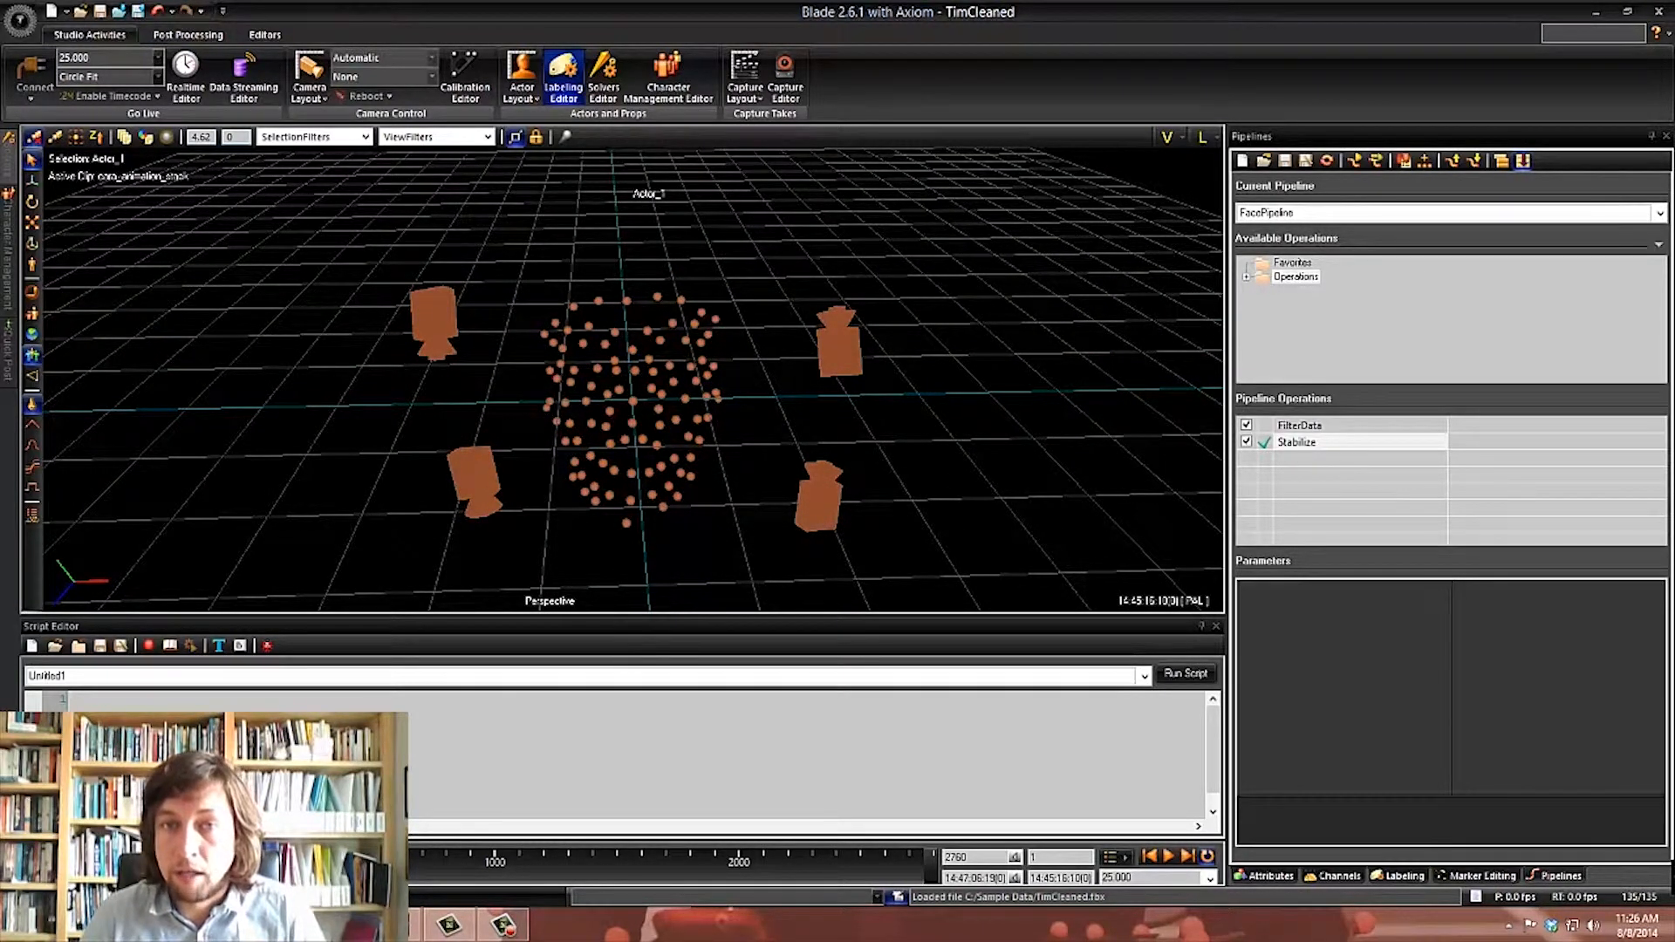
drag(251, 851, 846, 846)
click(977, 291)
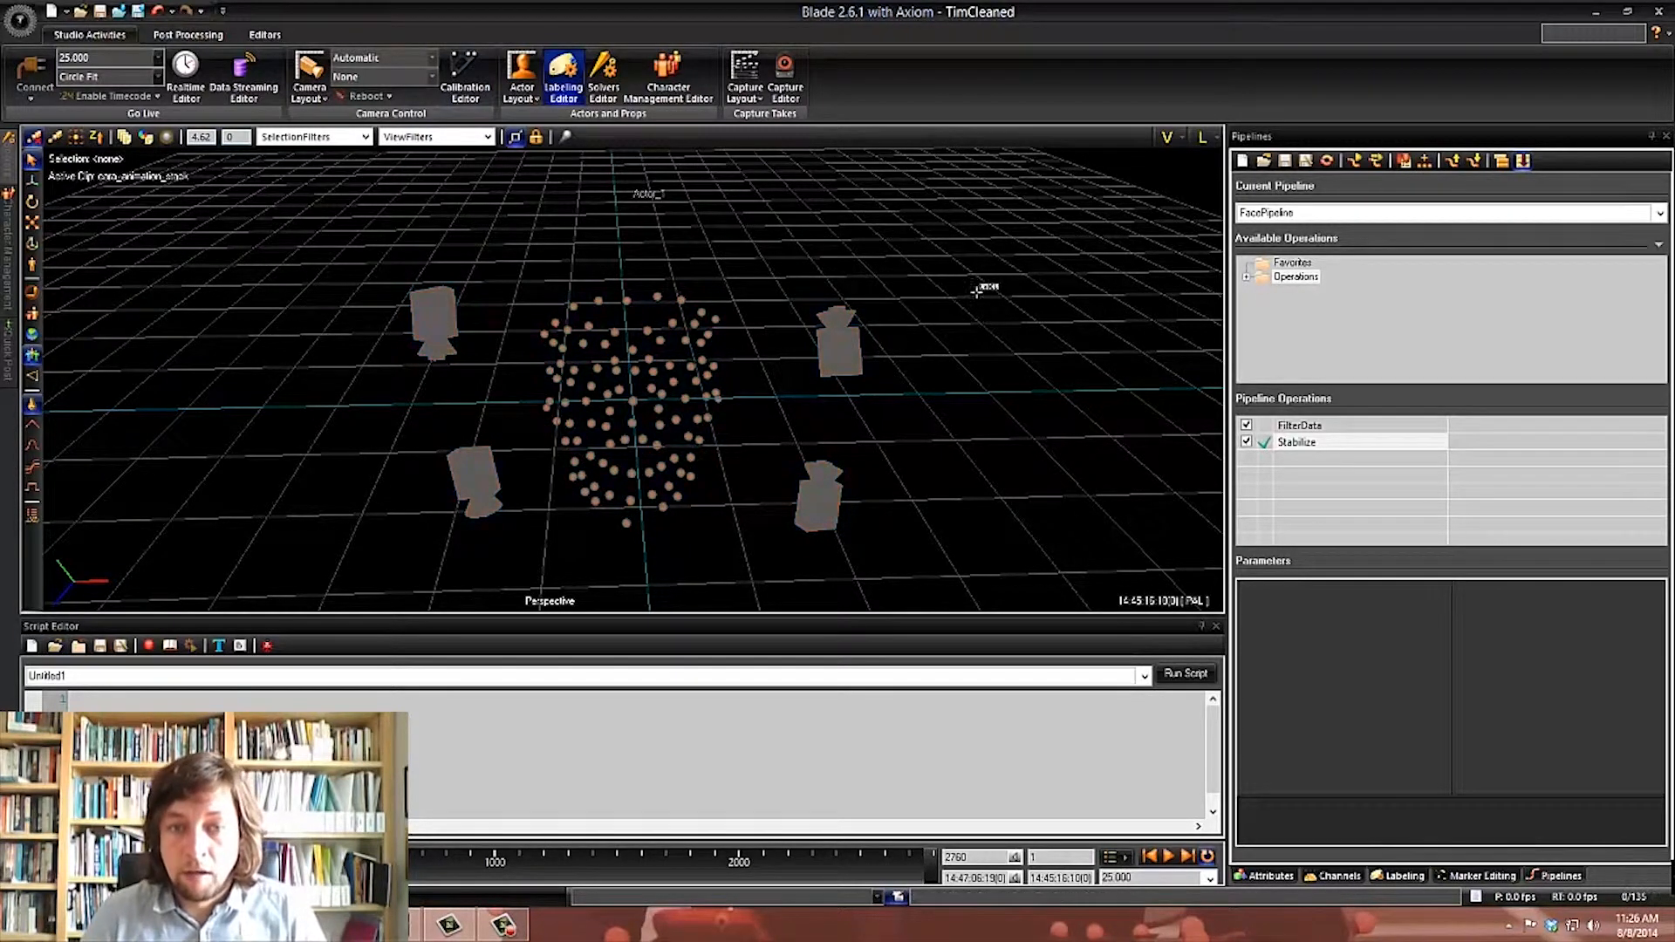
Run only the FilterData operation of the FacePipeline on the imported marker data.
click(1316, 426)
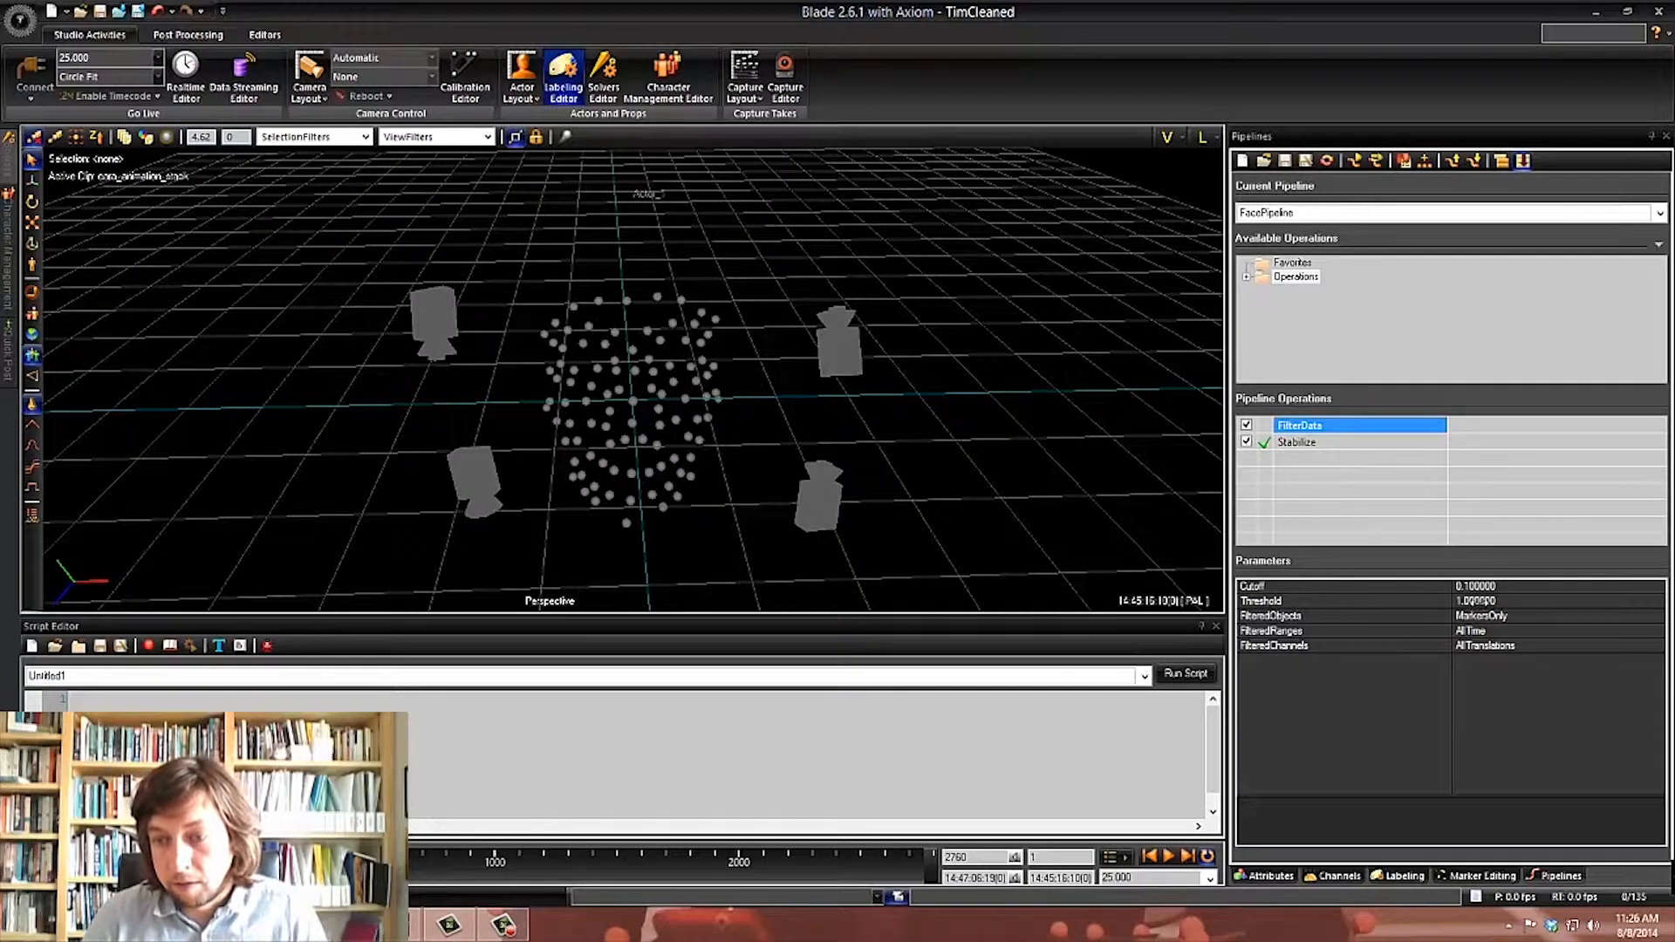
right_click(1363, 432)
click(1398, 502)
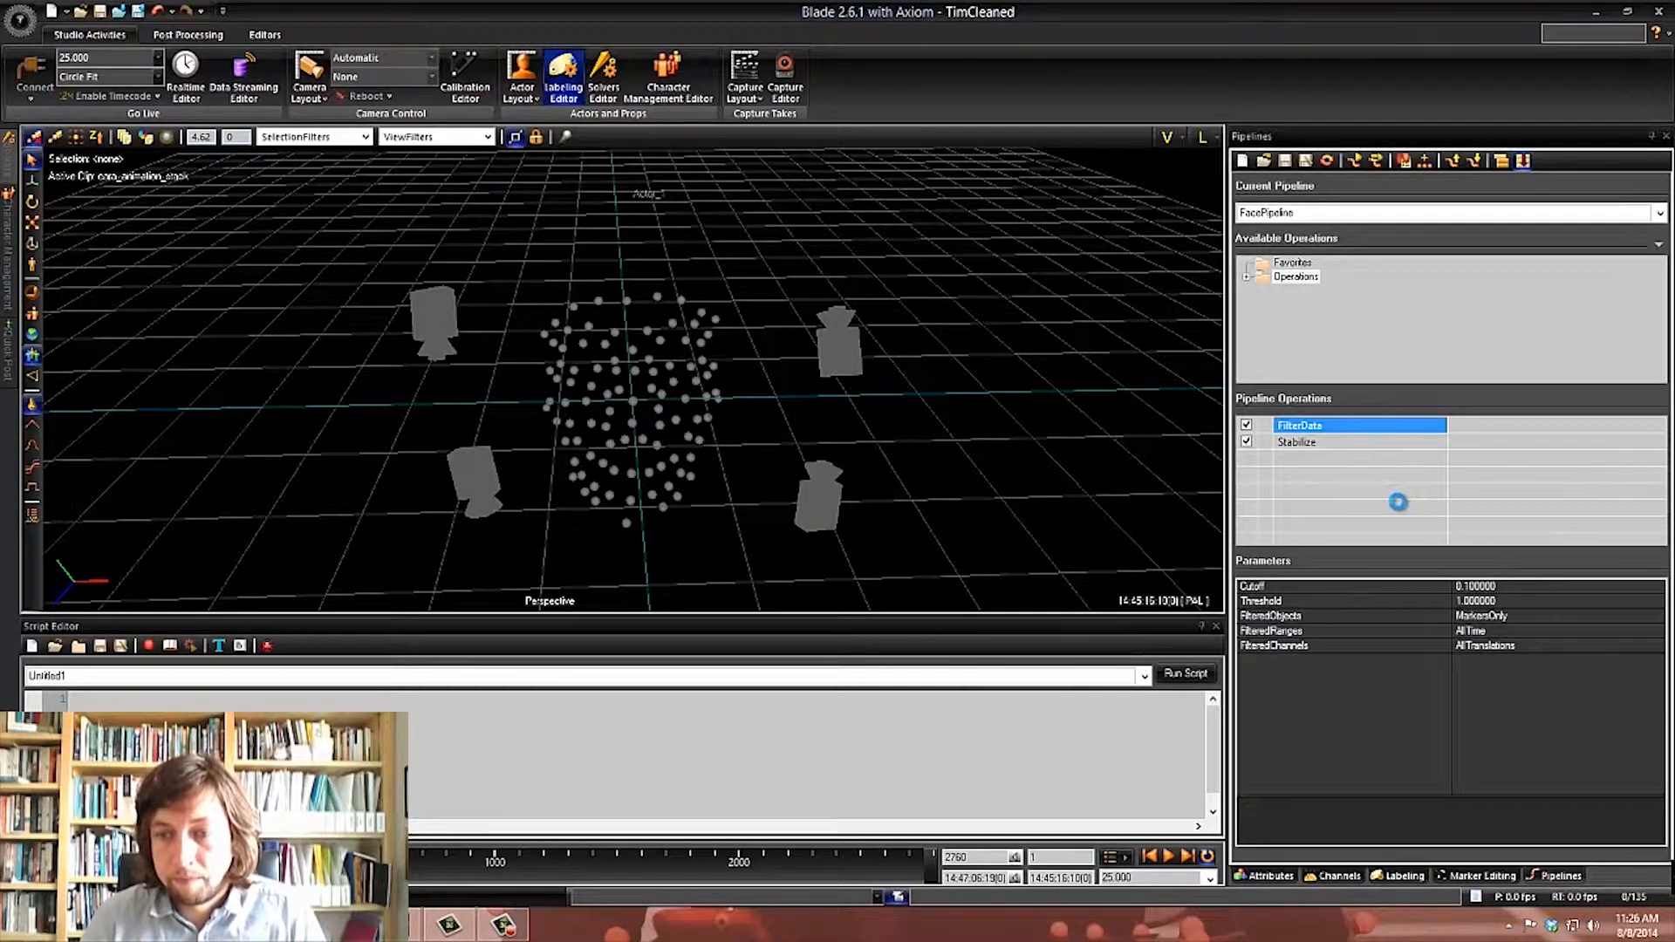
alt+right_drag(978, 503, 869, 405)
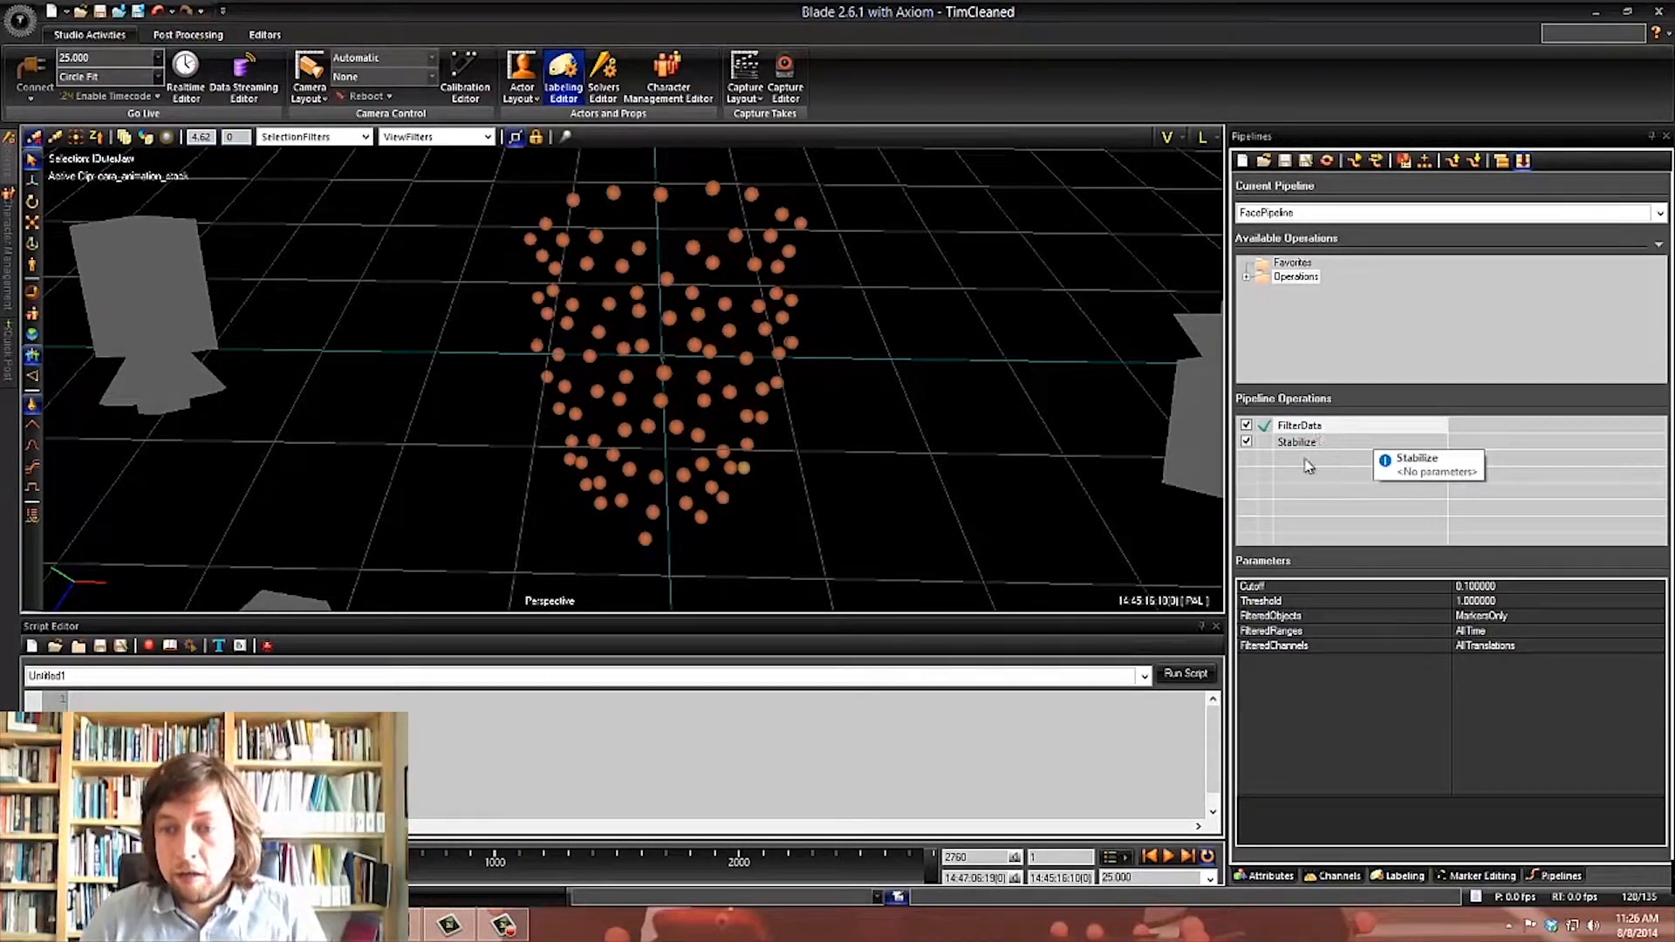
Clear the selection and select four rigid markers, two on each side of the head.
click(1028, 384)
alt+drag(973, 347, 1054, 368)
alt+middle_drag(1054, 368, 1058, 385)
alt+right_drag(1059, 385, 1038, 367)
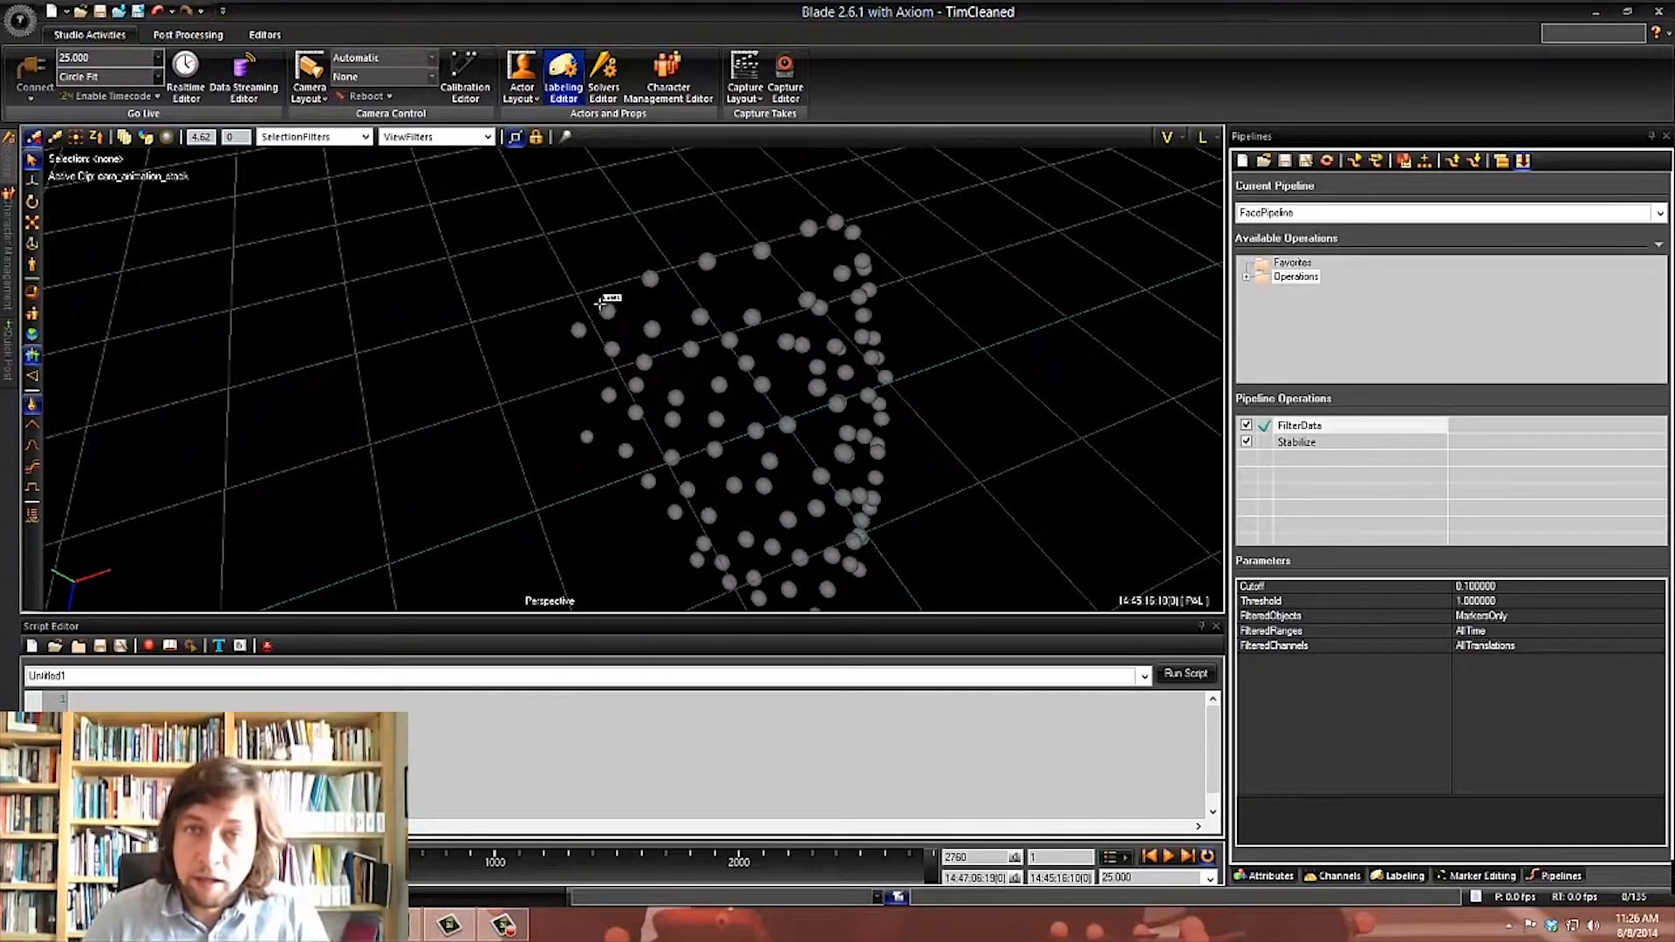
alt+right_drag(925, 305, 901, 320)
mouse_move(548, 299)
mouse_down()
mouse_move(584, 354)
mouse_move(593, 456)
mouse_up()
mouse_move(940, 393)
alt+mouse_down()
mouse_move(804, 329)
mouse_move(643, 220)
alt+mouse_up()
shift+drag(743, 257, 823, 318)
shift+drag(708, 499, 771, 575)
mouse_move(789, 532)
alt+mouse_down()
mouse_move(841, 419)
mouse_move(965, 437)
alt+mouse_up()
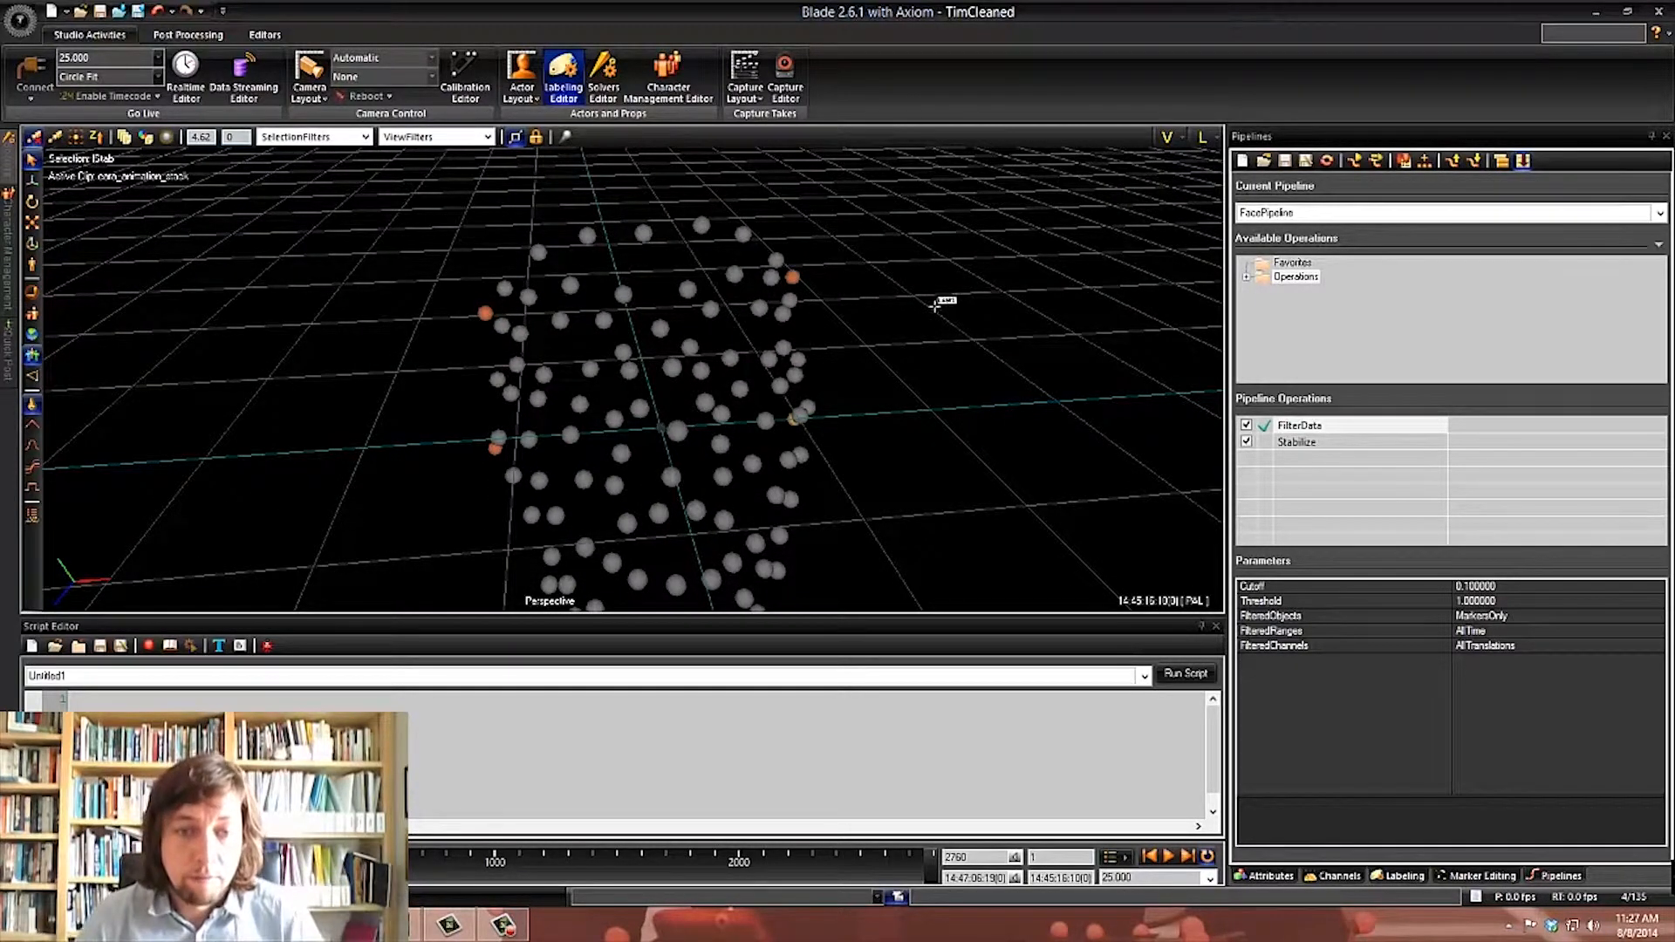
Add the central marker between the eyebrows to the selection of rigid side markers.
alt+drag(929, 339, 919, 379)
alt+middle_drag(920, 379, 897, 283)
scroll(897, 283, up, 3)
shift+drag(633, 310, 659, 356)
mouse_move(923, 381)
alt+mouse_down()
mouse_move(927, 284)
mouse_move(904, 325)
mouse_move(901, 291)
mouse_move(907, 314)
mouse_move(968, 344)
alt+mouse_up()
Run the FacePipeline's Stabilize operation on the selected rigid markers.
click(1316, 451)
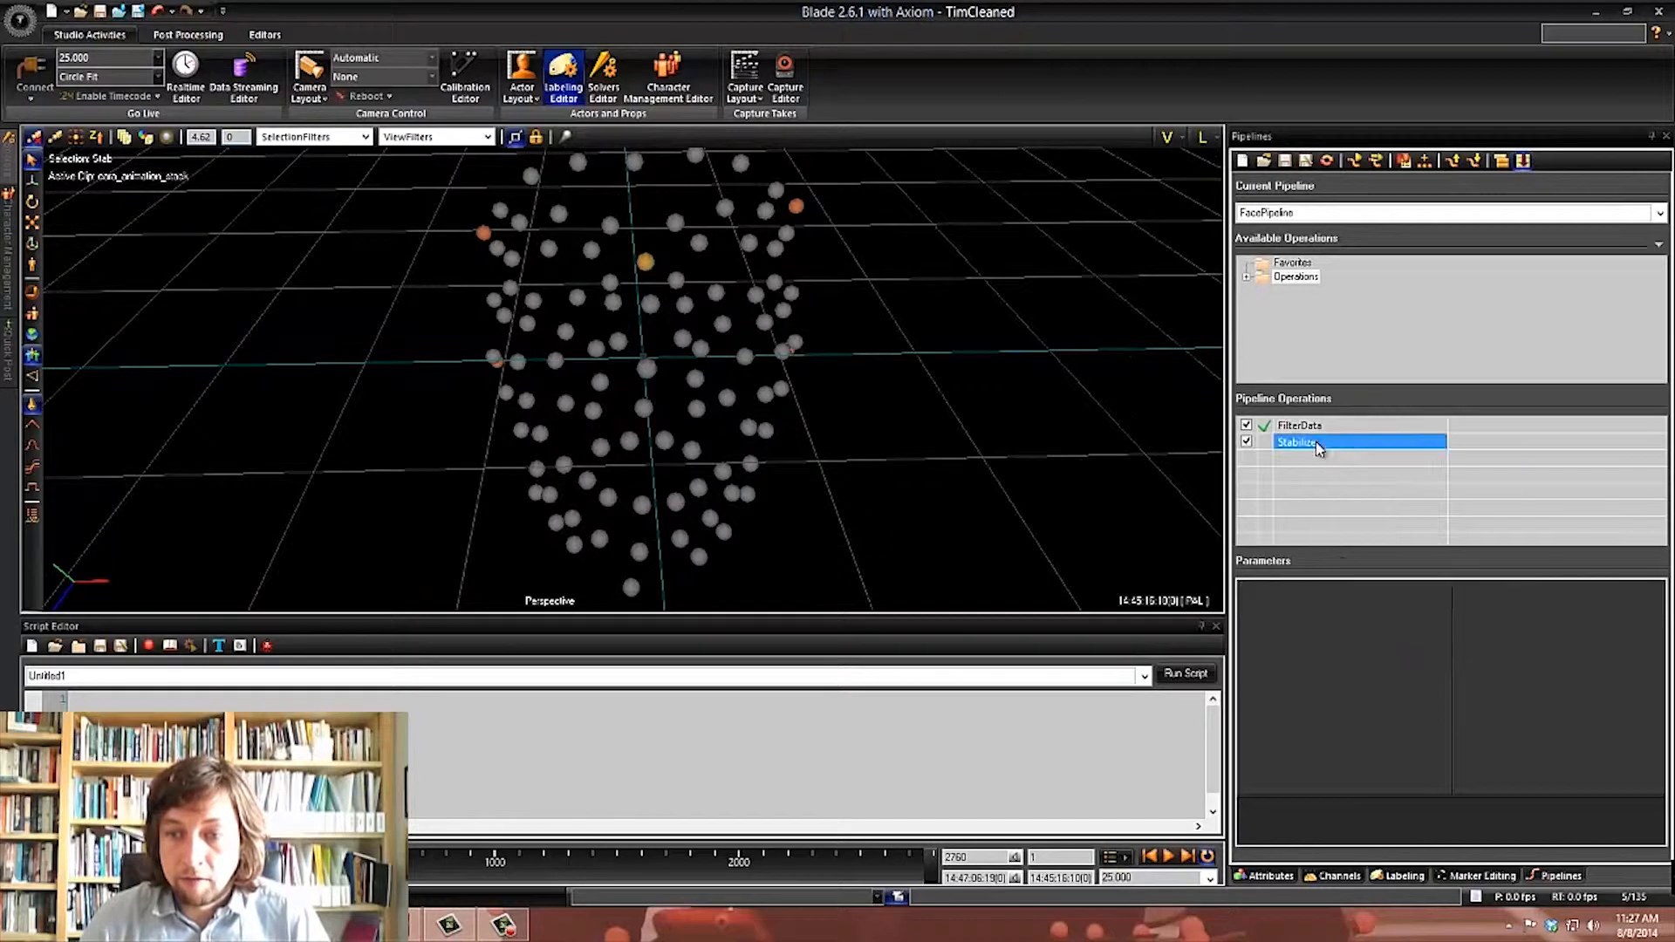
right_click(1318, 444)
click(1377, 519)
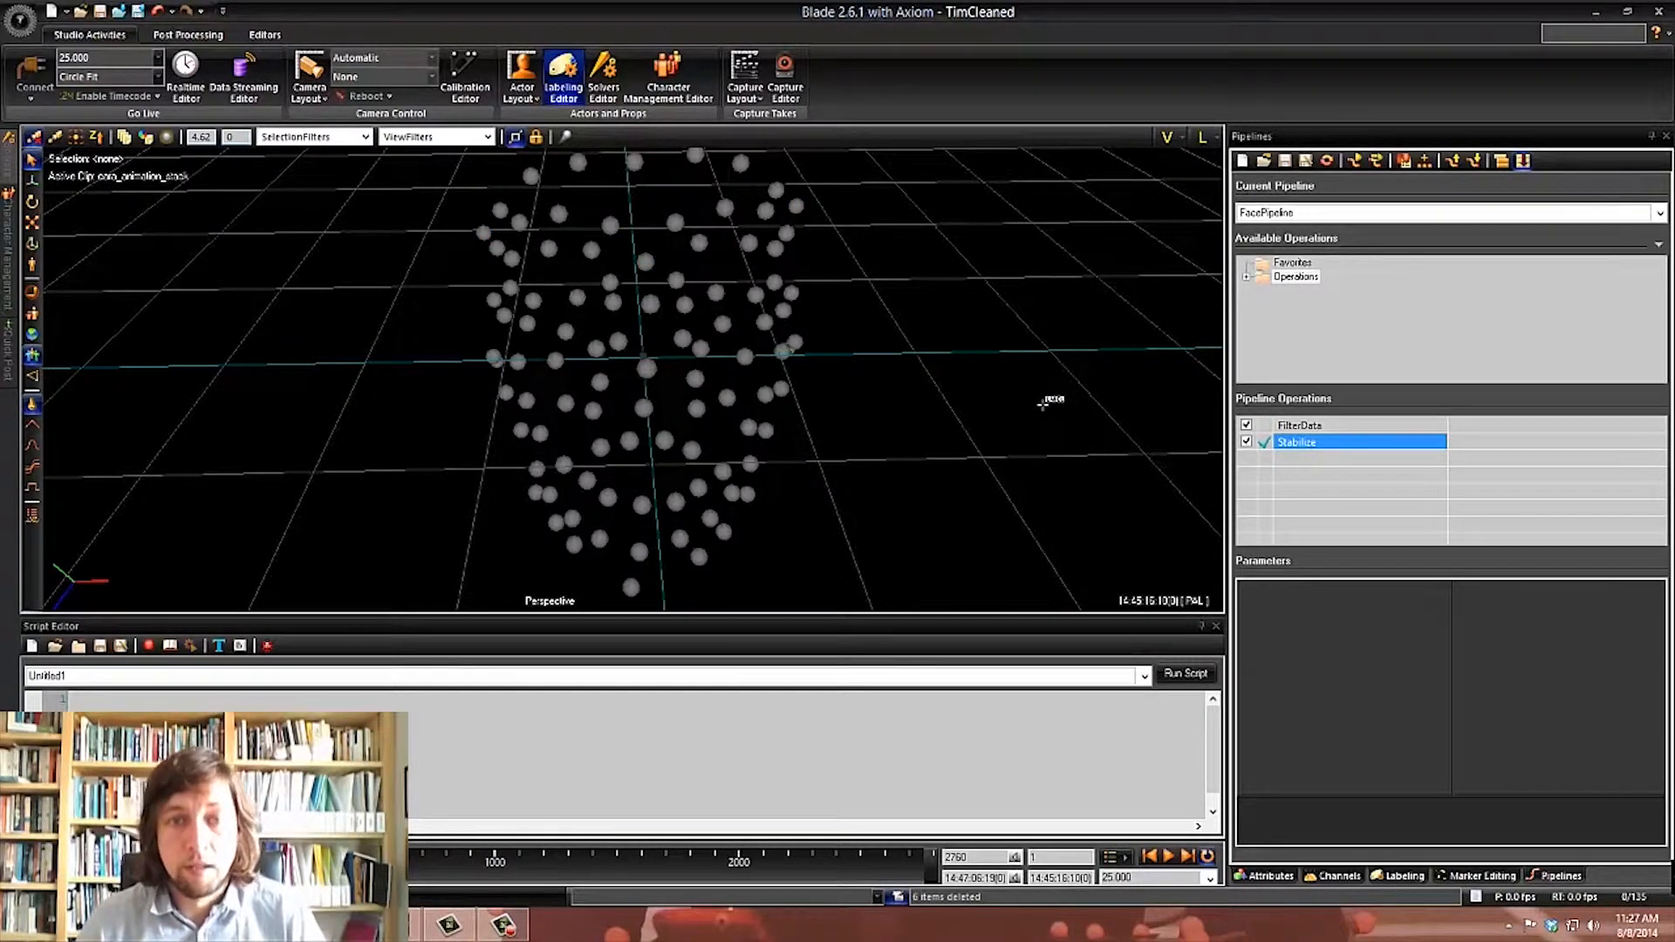
Scrub the start of the take forward and back to check the stabilized face motion.
alt+right_drag(859, 323, 871, 351)
alt+middle_drag(871, 351, 927, 339)
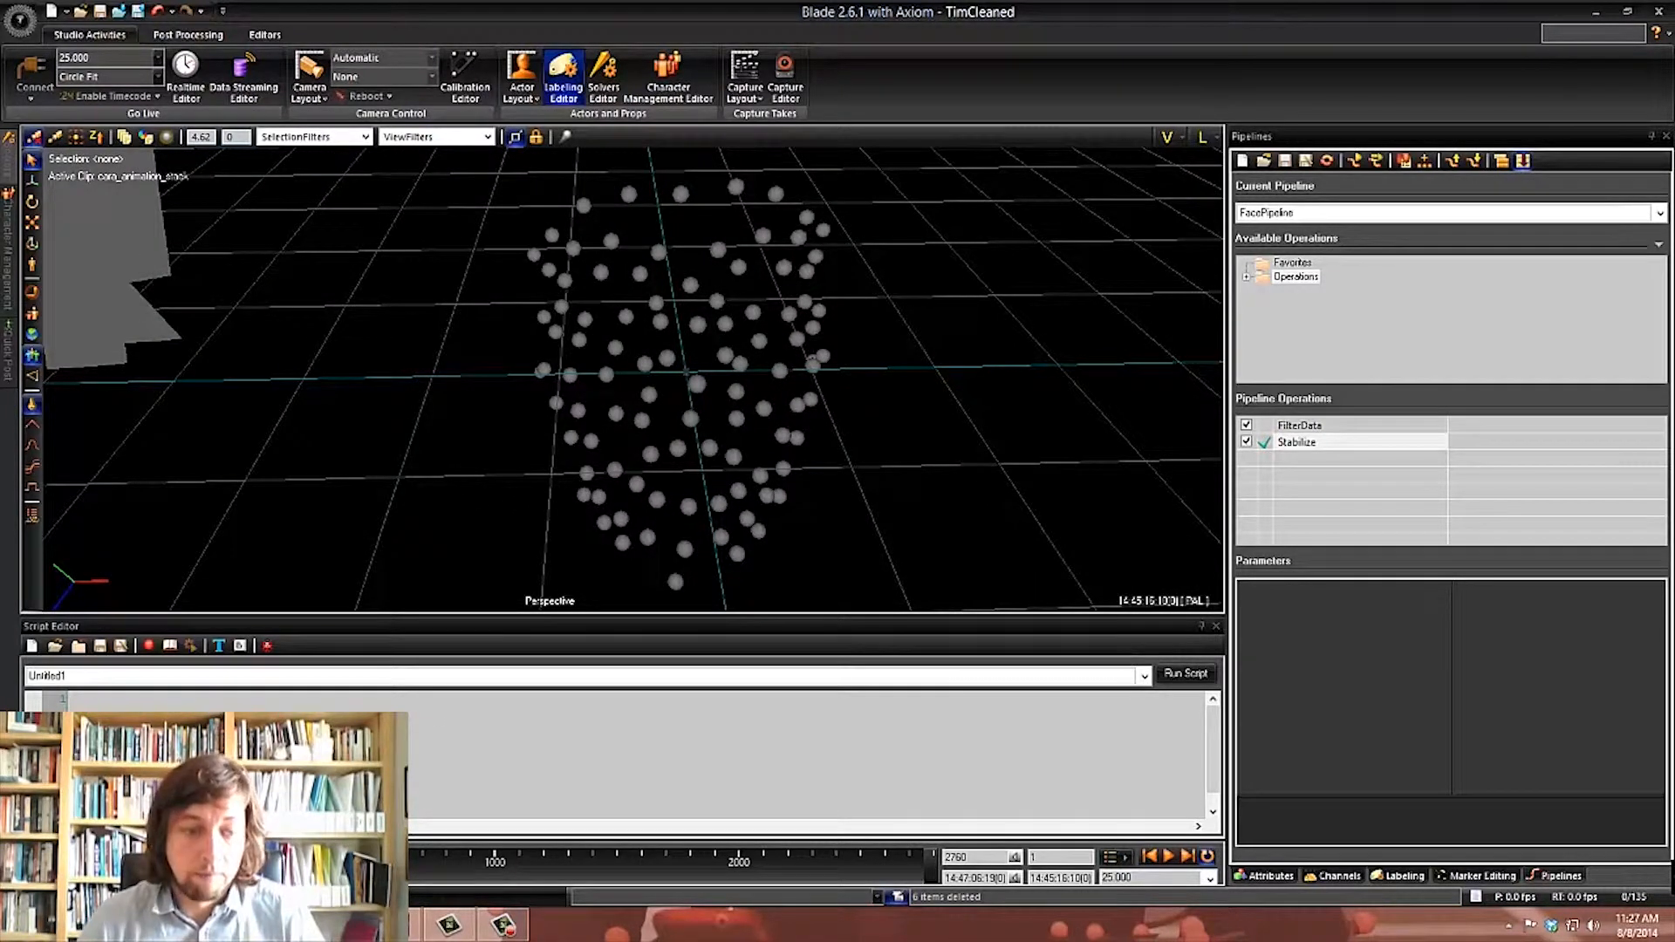
drag(251, 862, 274, 862)
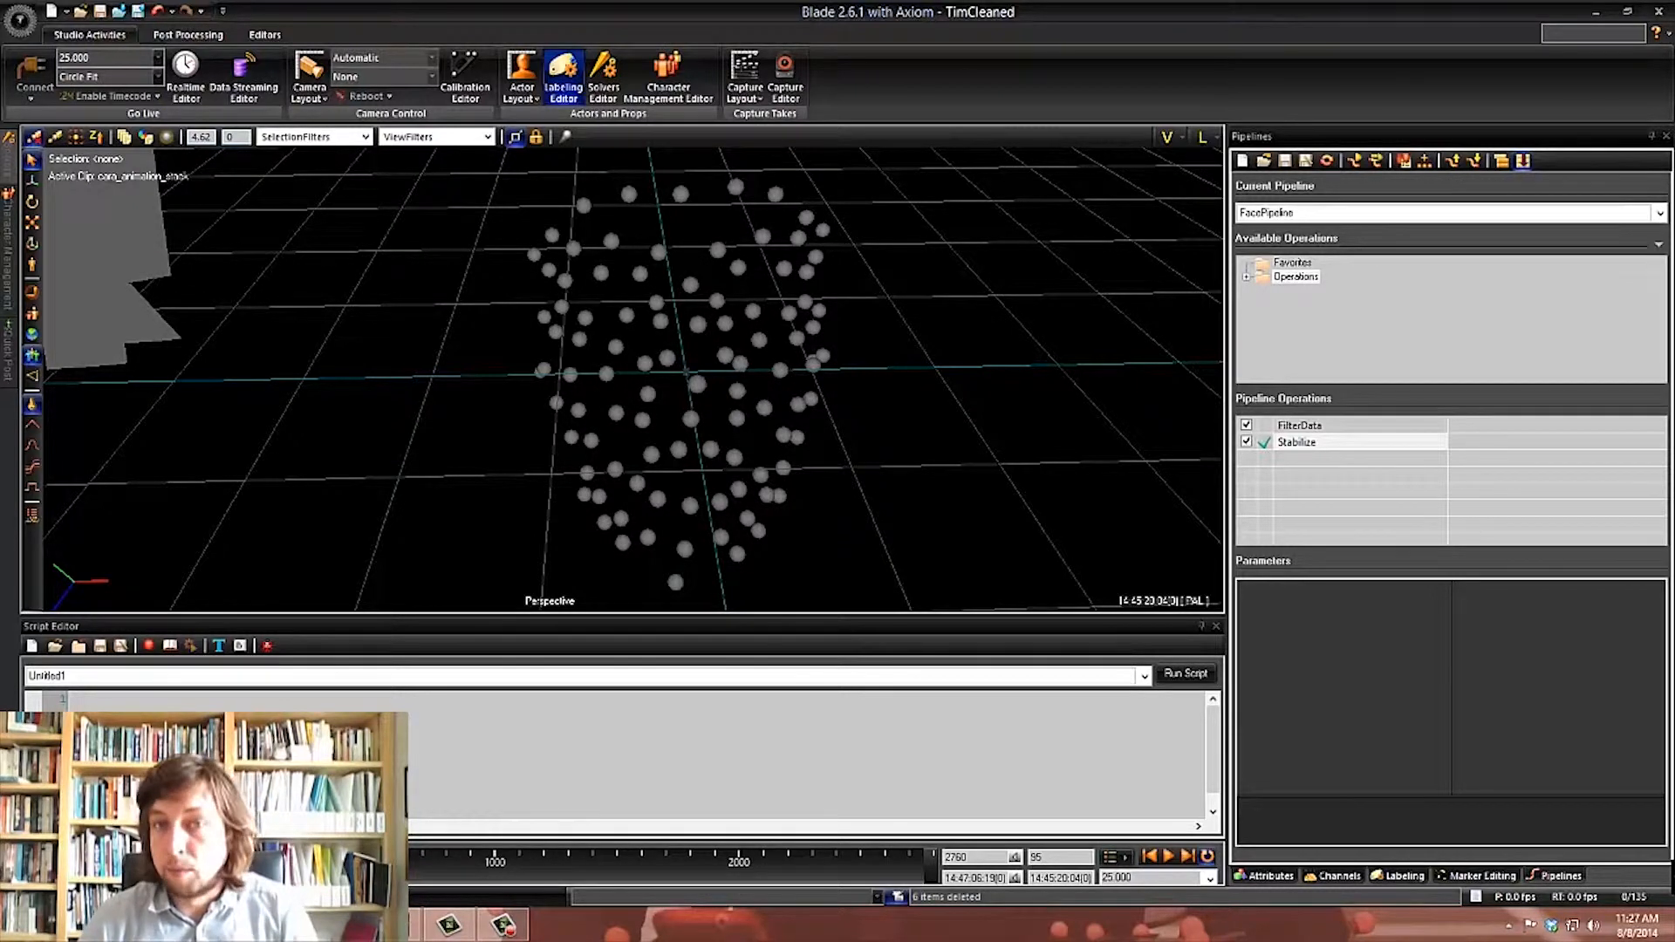
mouse_move(274, 862)
mouse_down()
mouse_move(678, 852)
mouse_move(250, 860)
mouse_up()
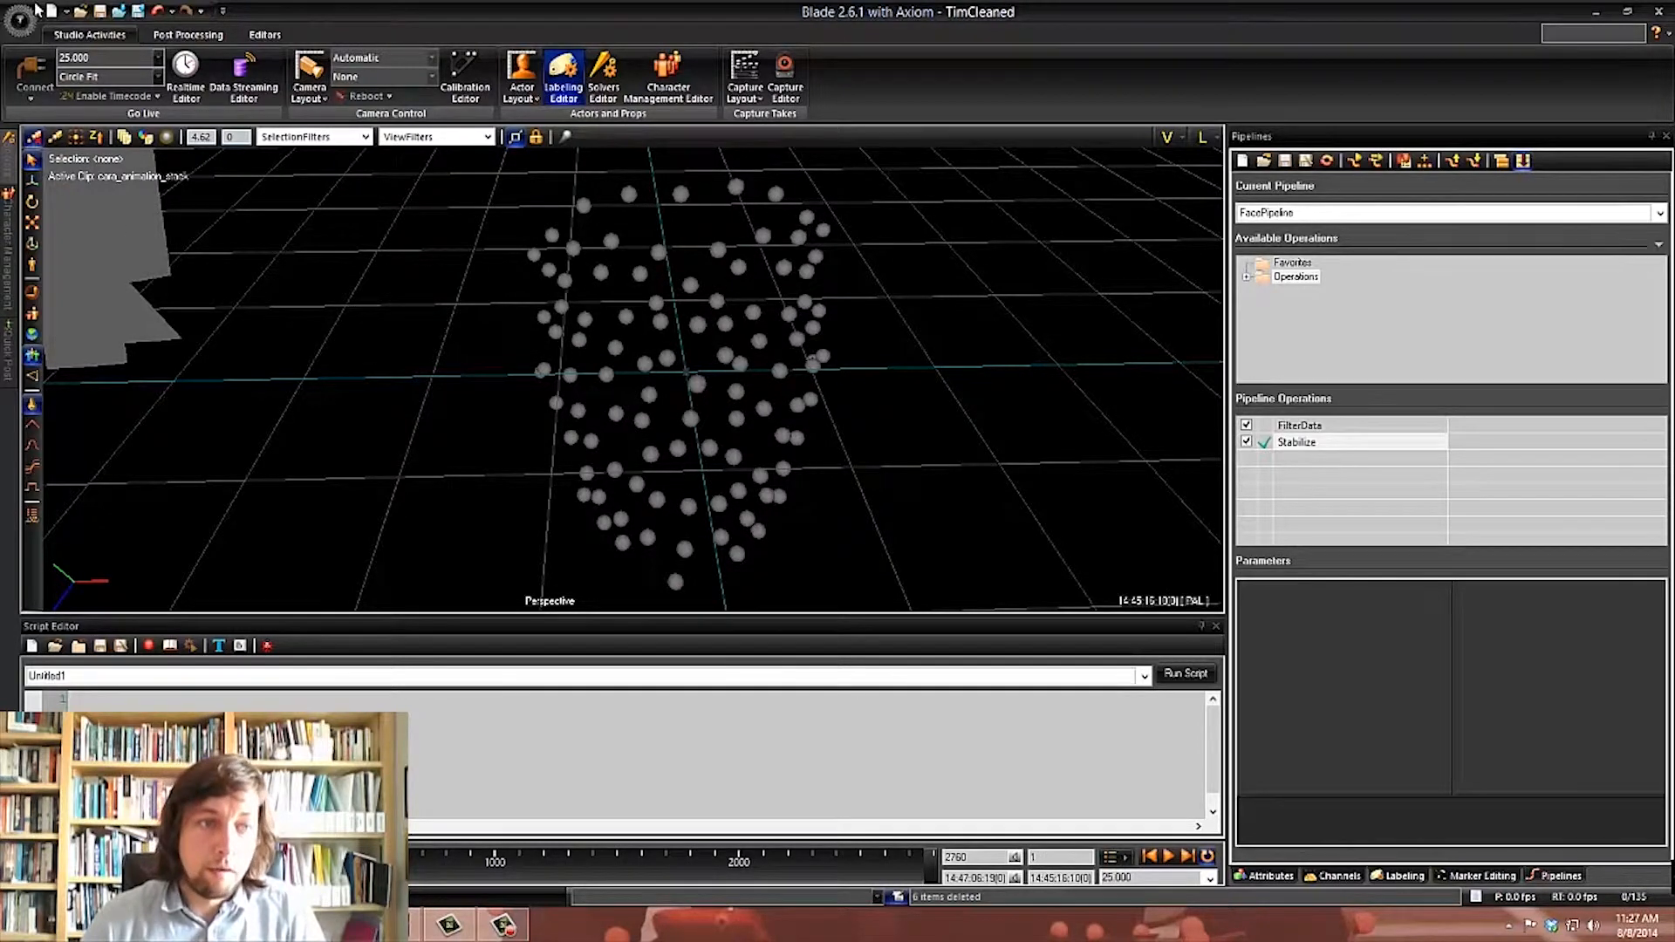
click(26, 22)
mouse_move(91, 289)
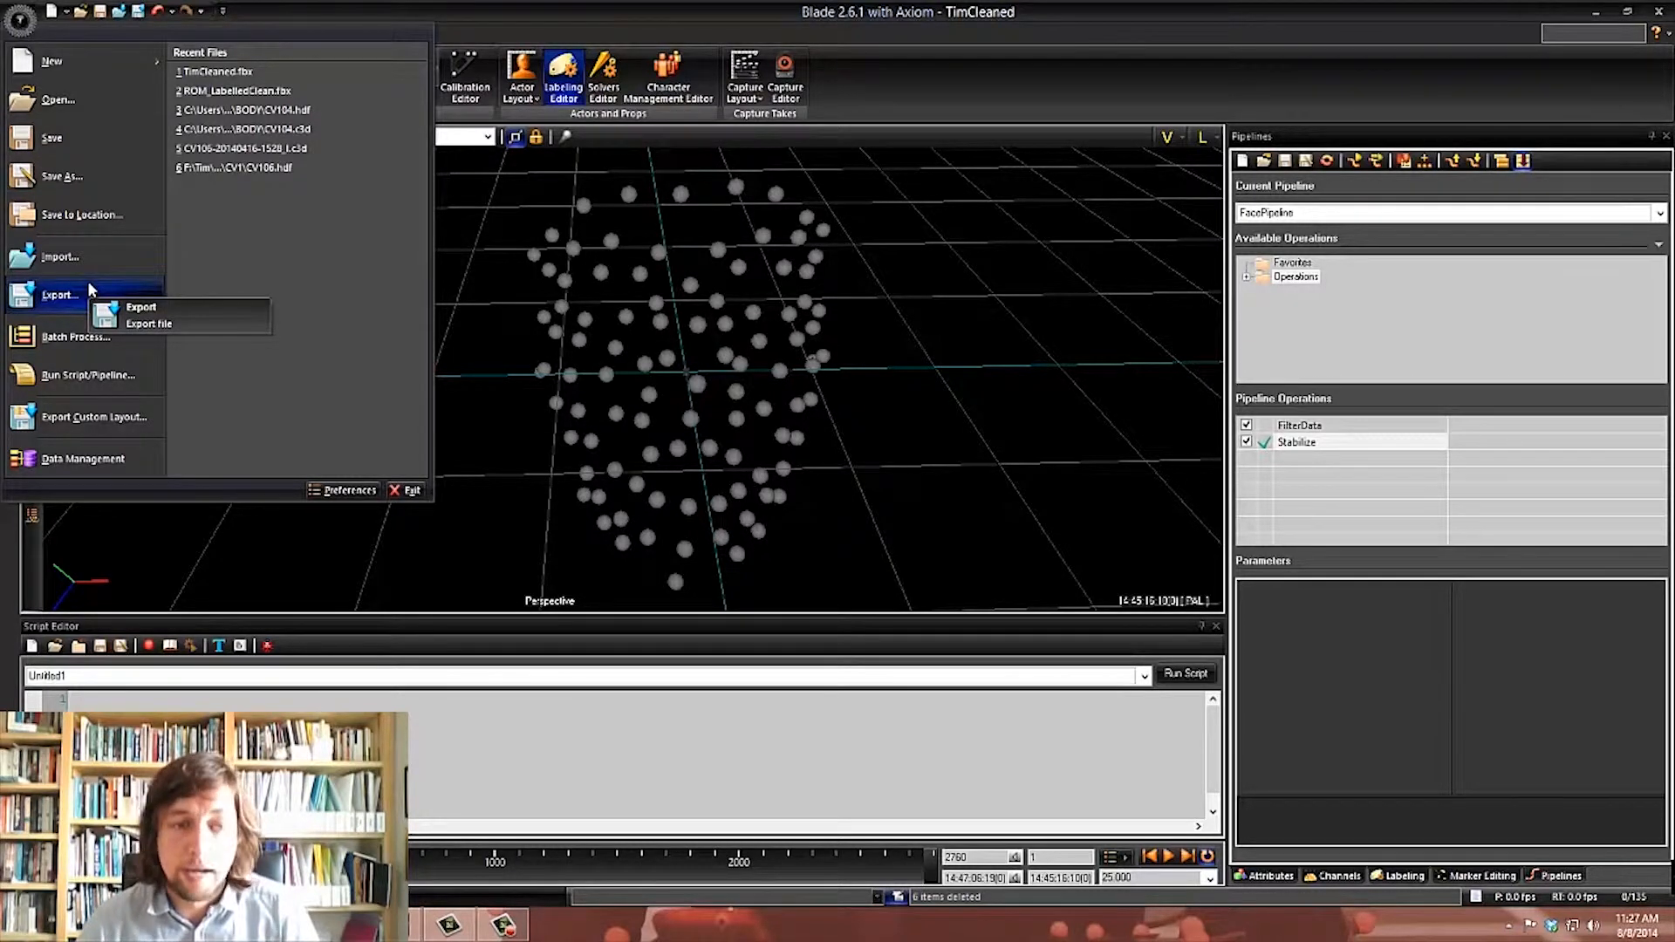
click(959, 296)
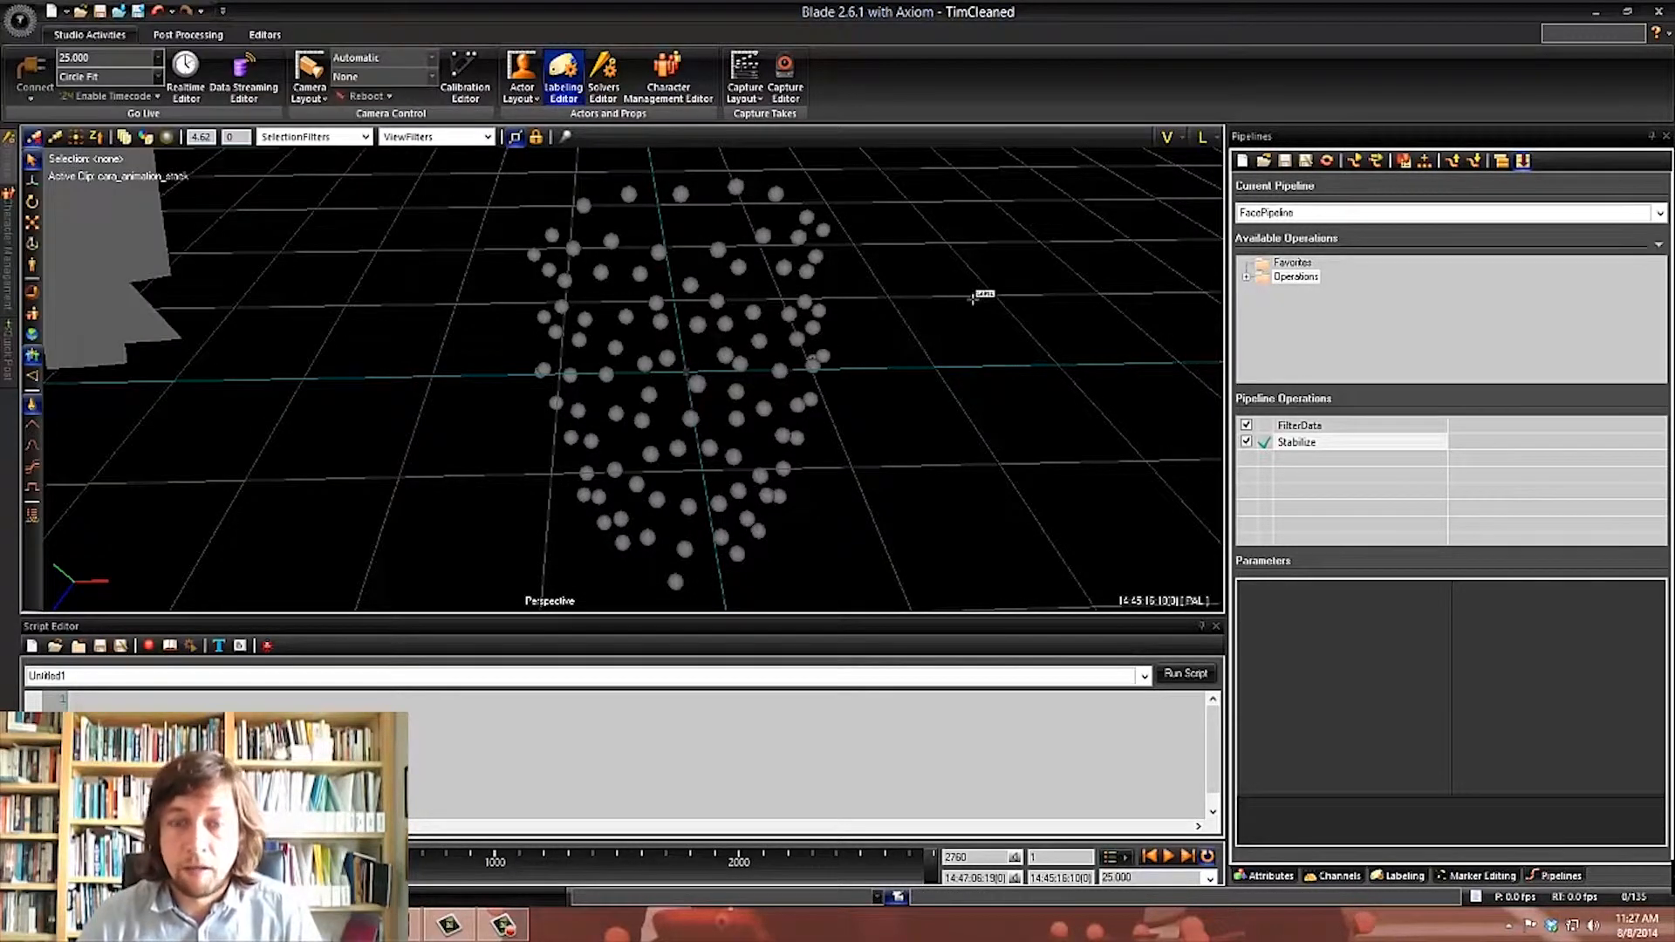
scroll(929, 378, down, 1)
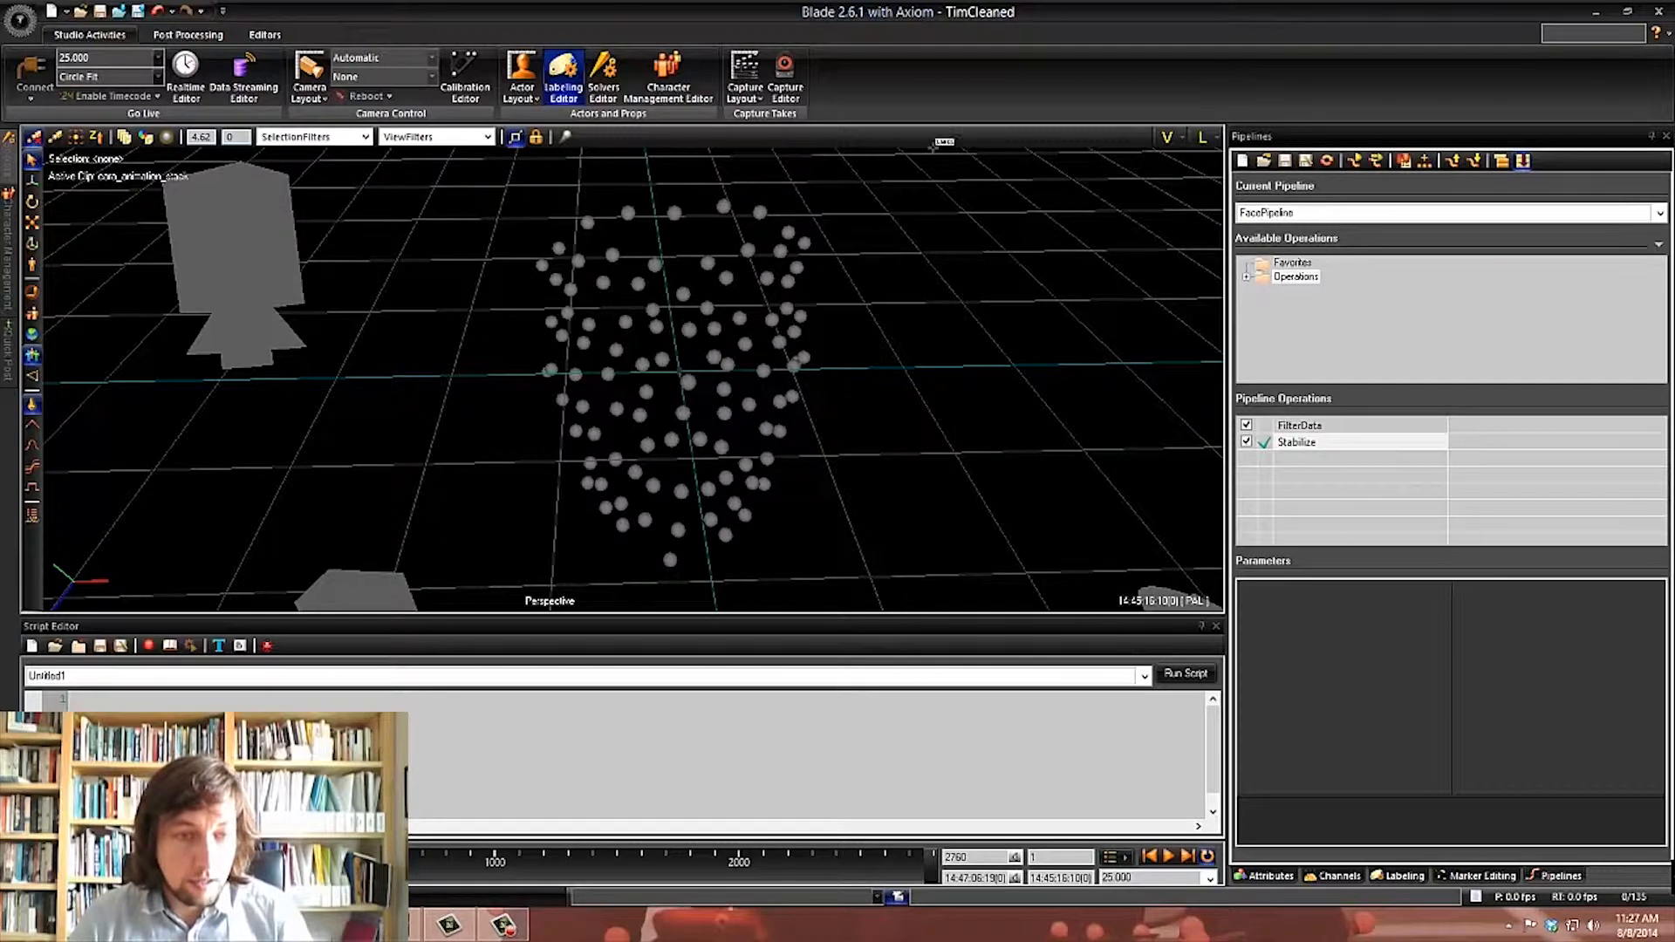
Launch Maya from the desktop and start importing a file into the empty scene.
key(super+d)
click(127, 122)
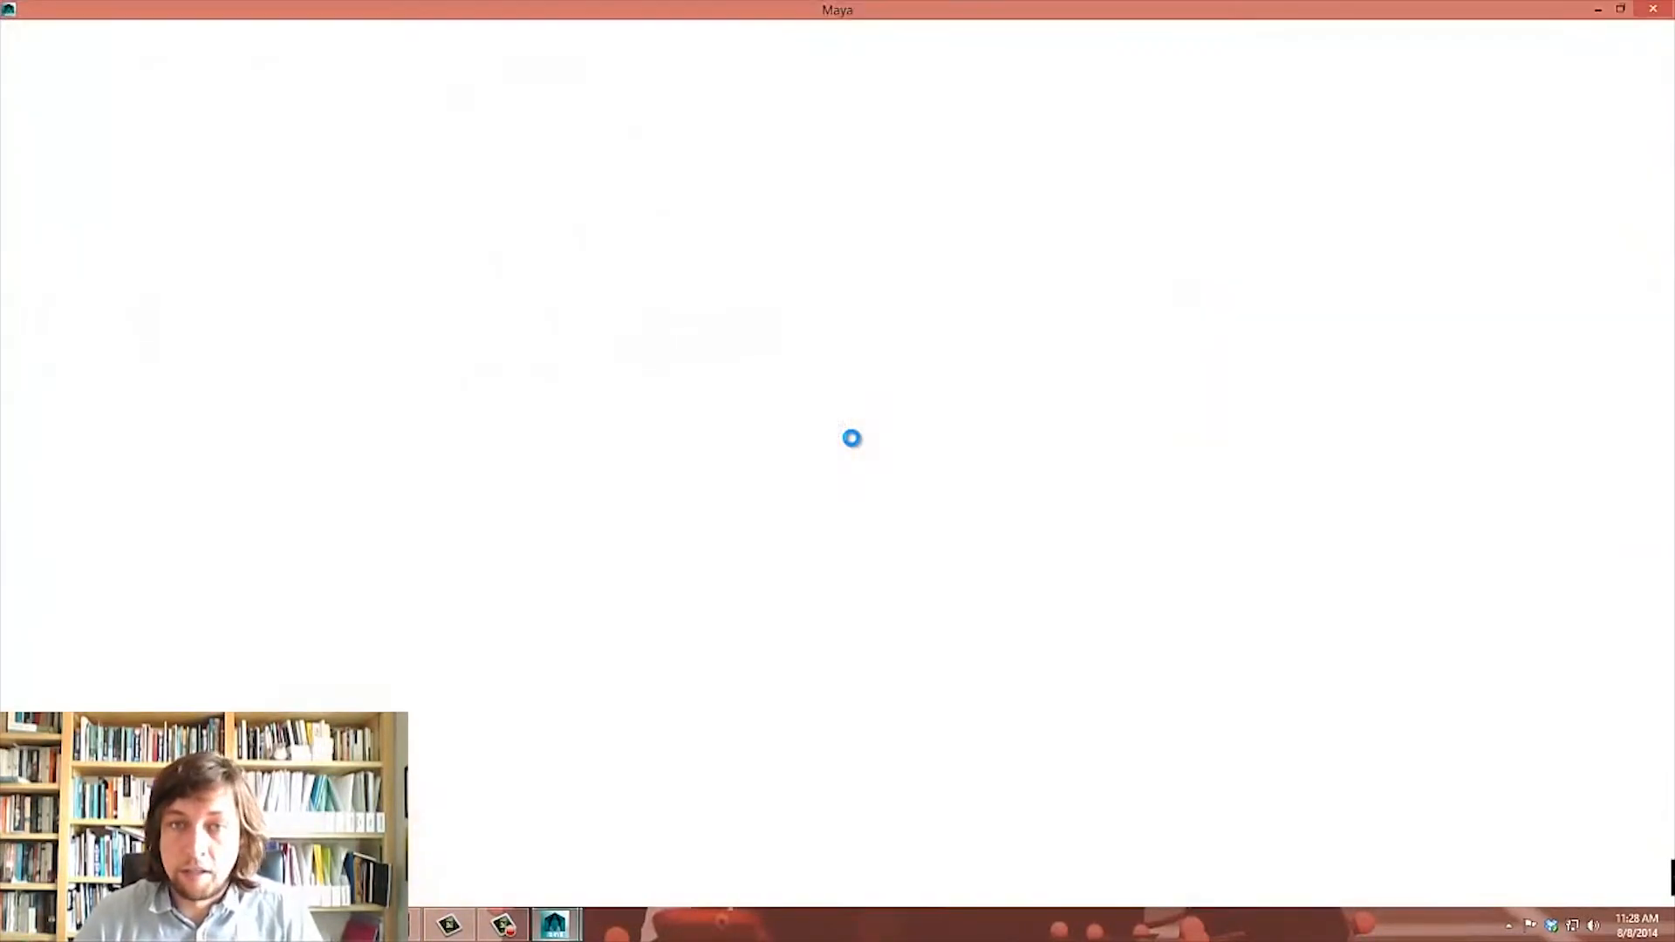
click(15, 30)
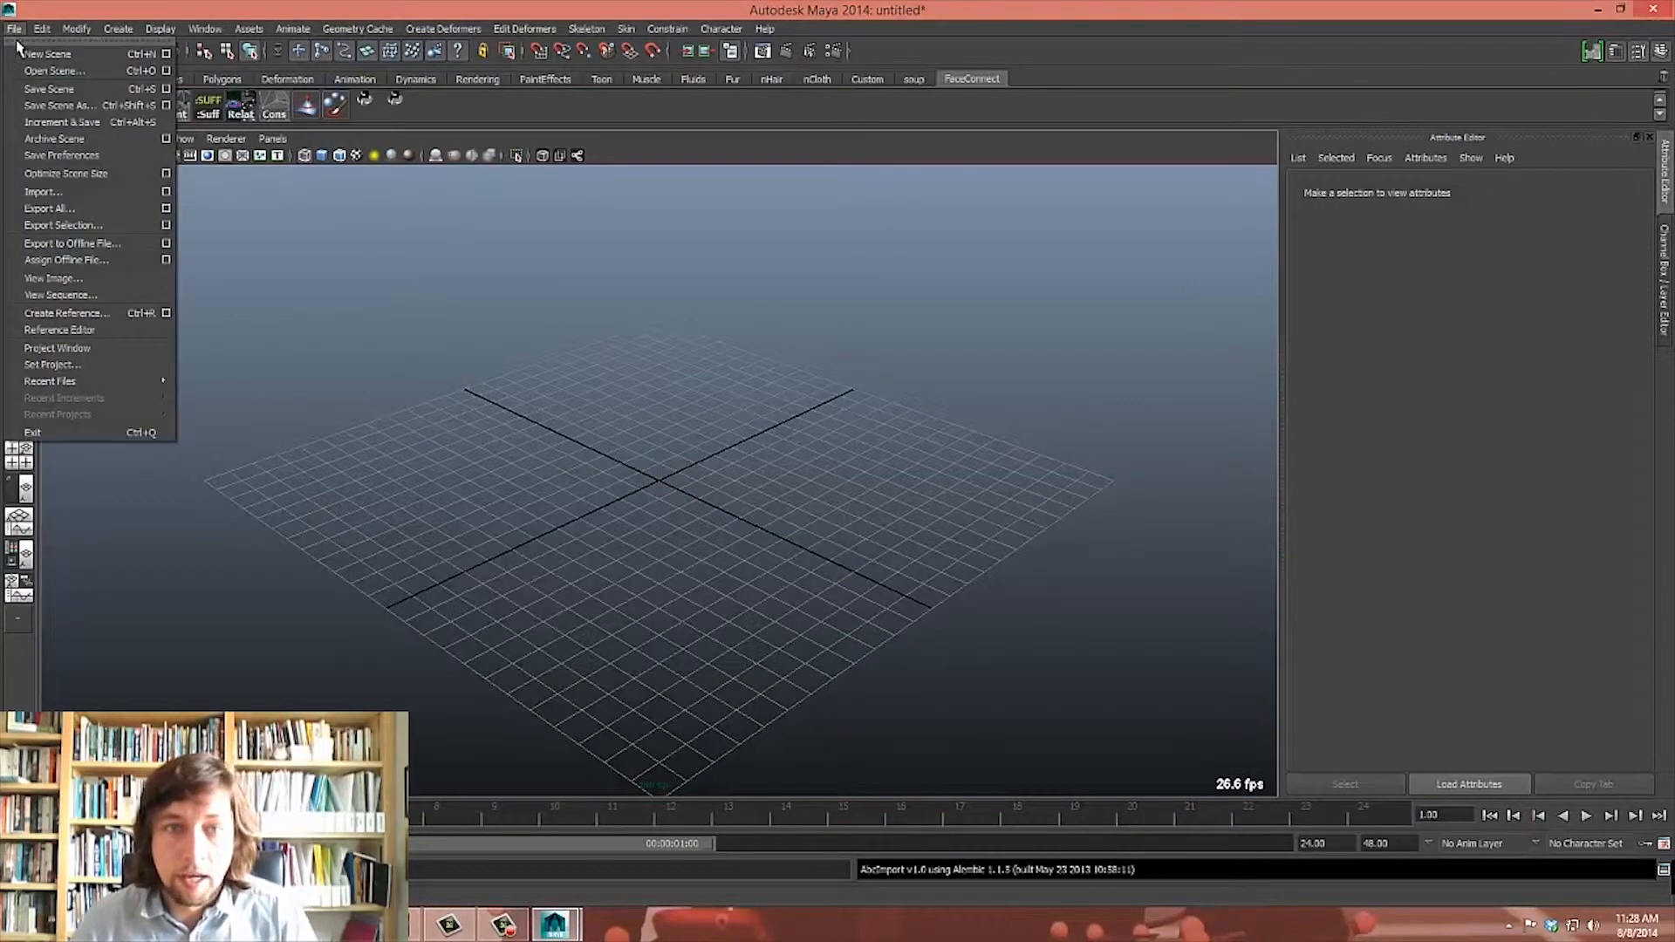
click(59, 190)
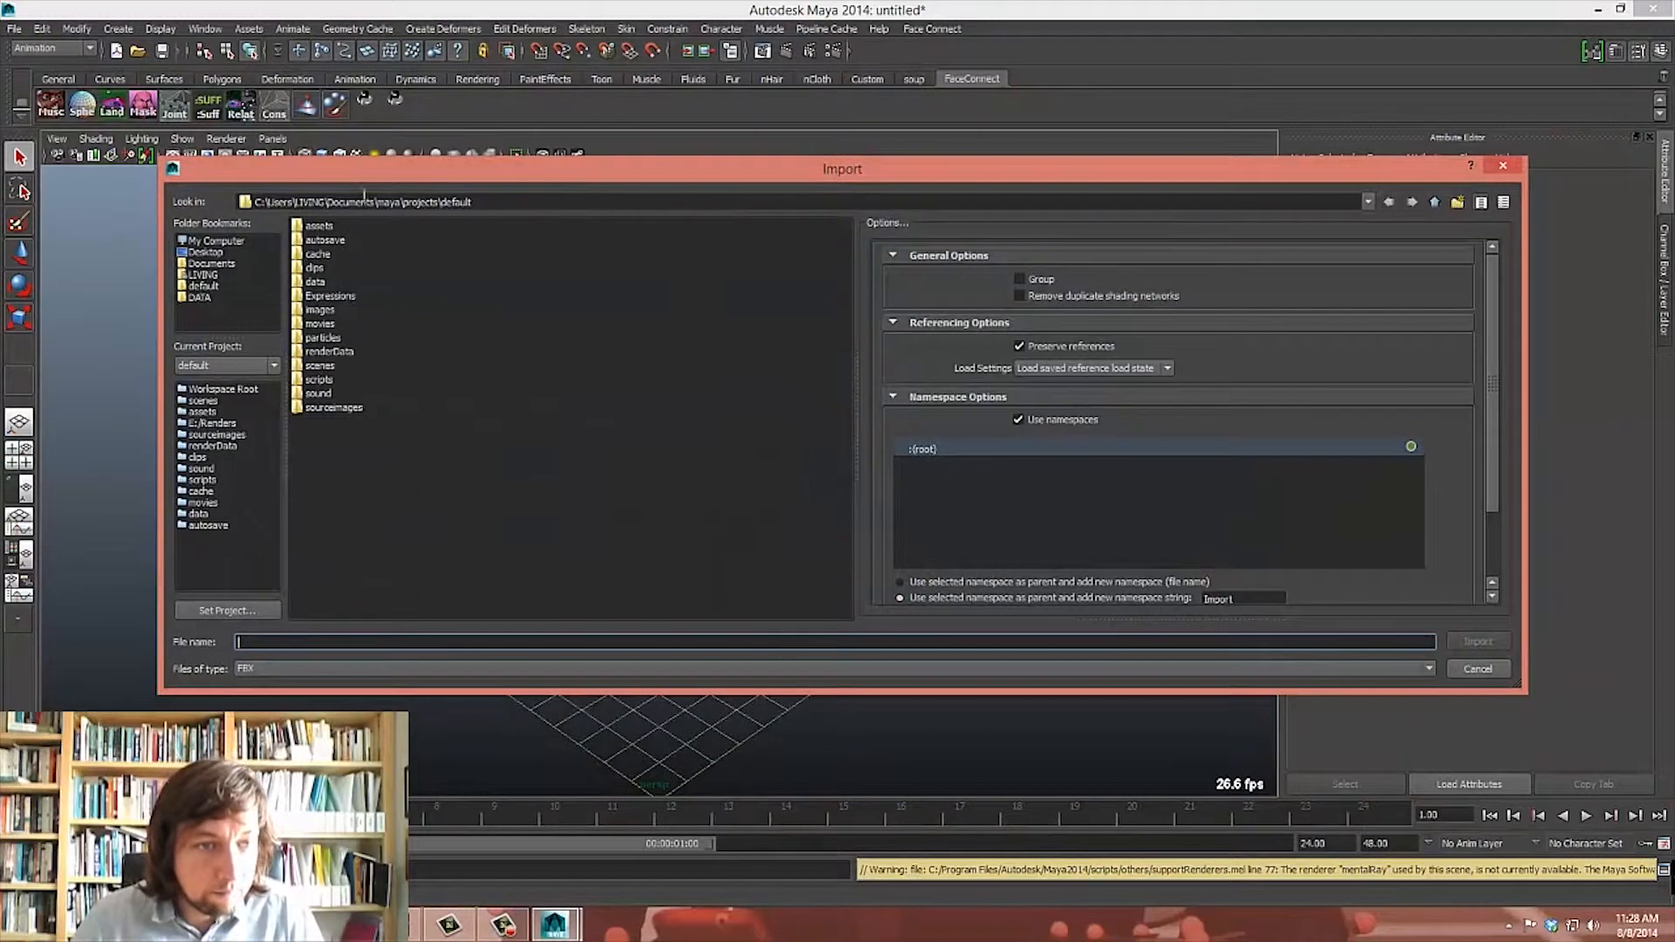
drag(492, 179, 503, 130)
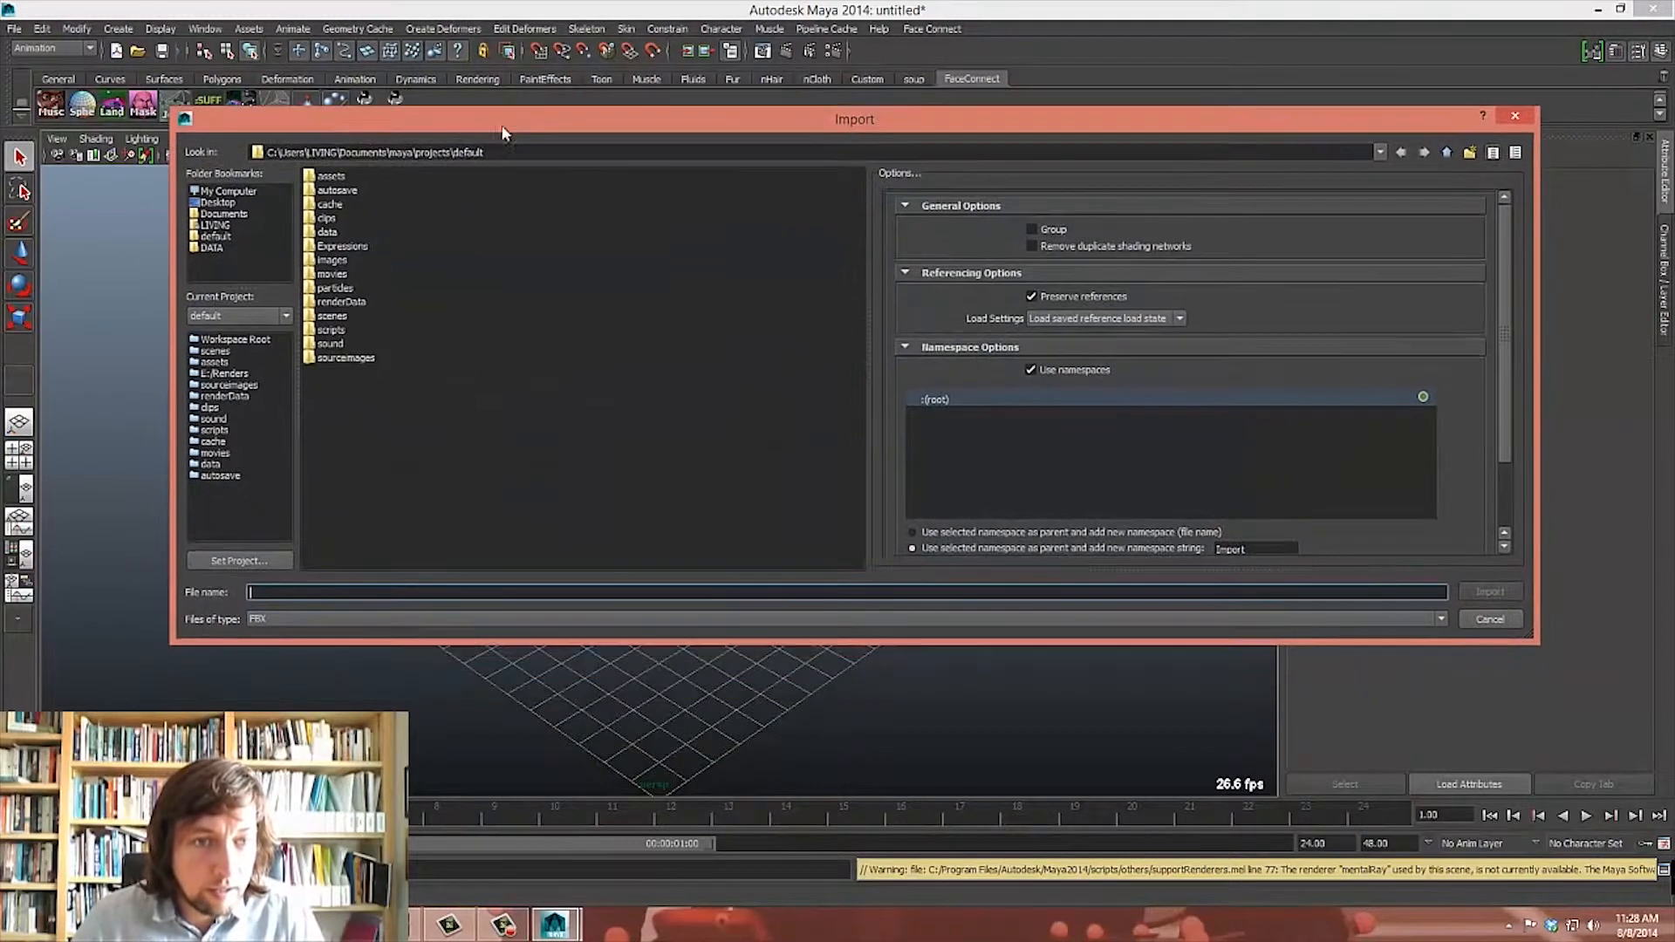
Choose TimCleaned.fbx from the C:\Sample Data folder as the file to import.
click(237, 189)
double_click(331, 178)
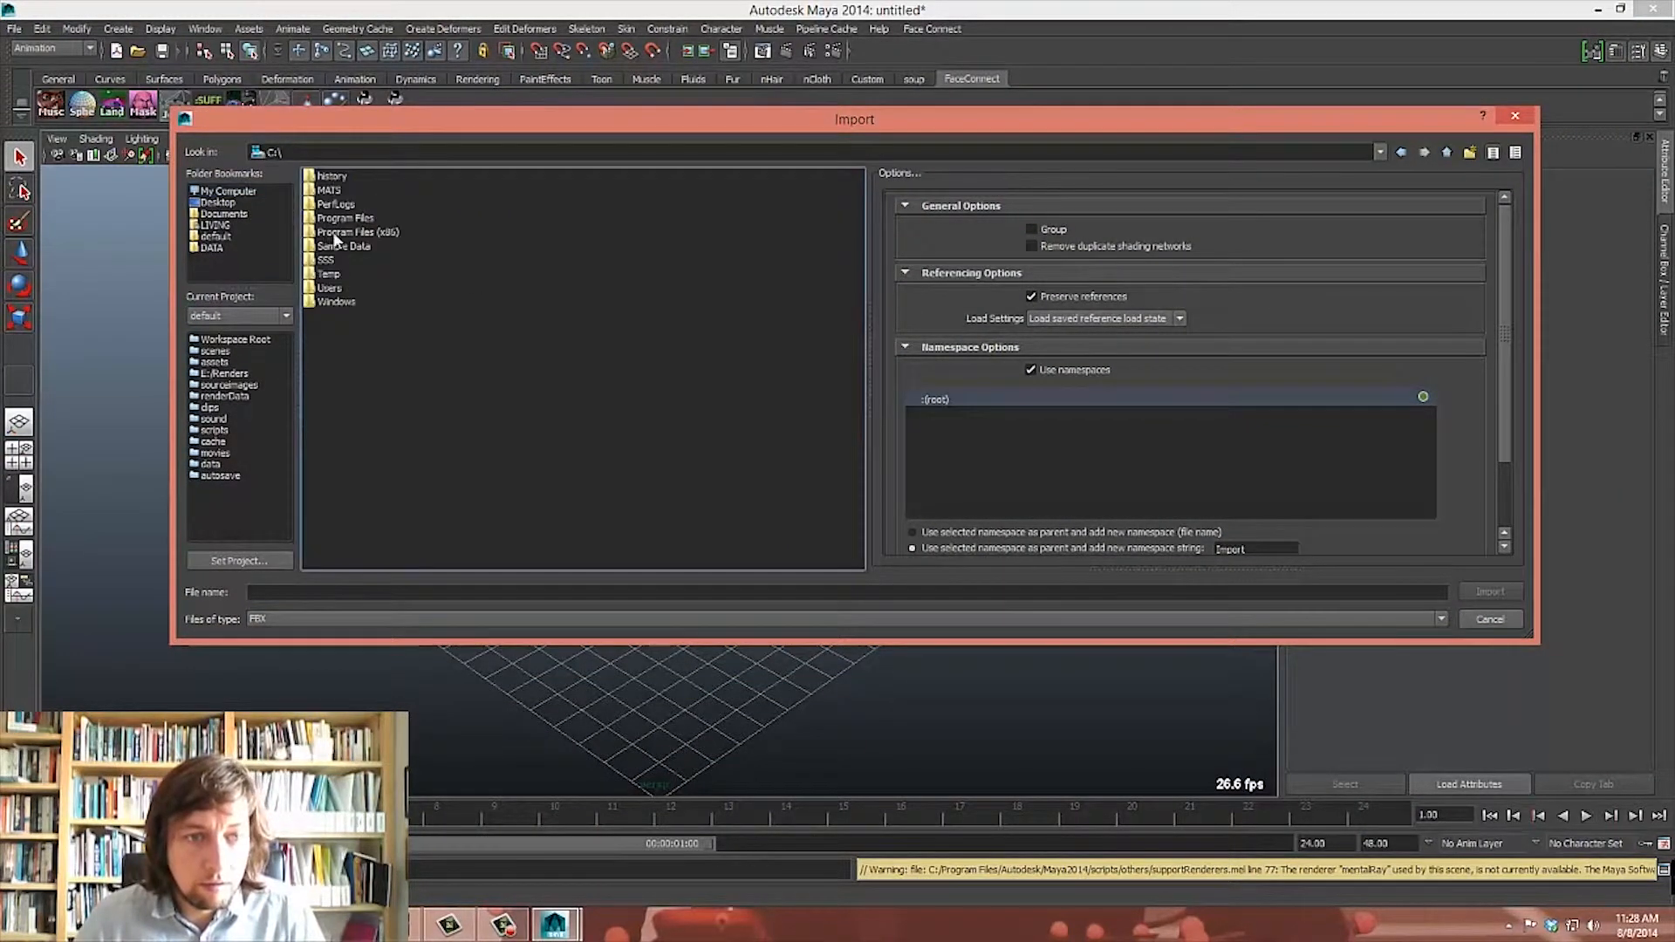
double_click(344, 246)
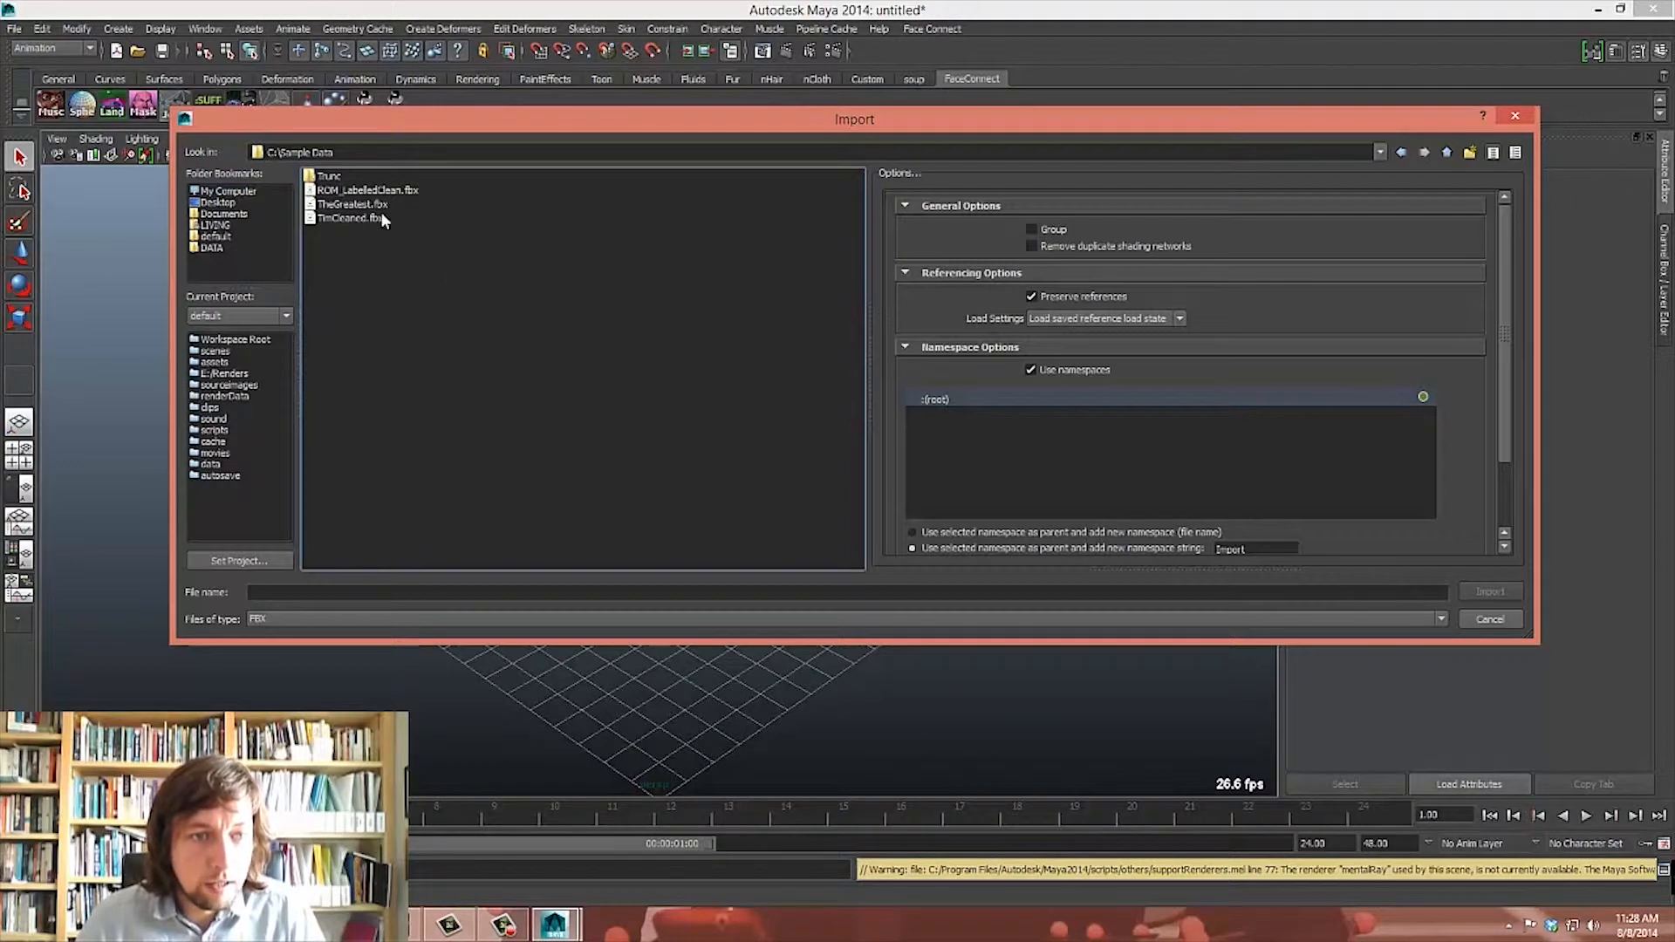
click(351, 218)
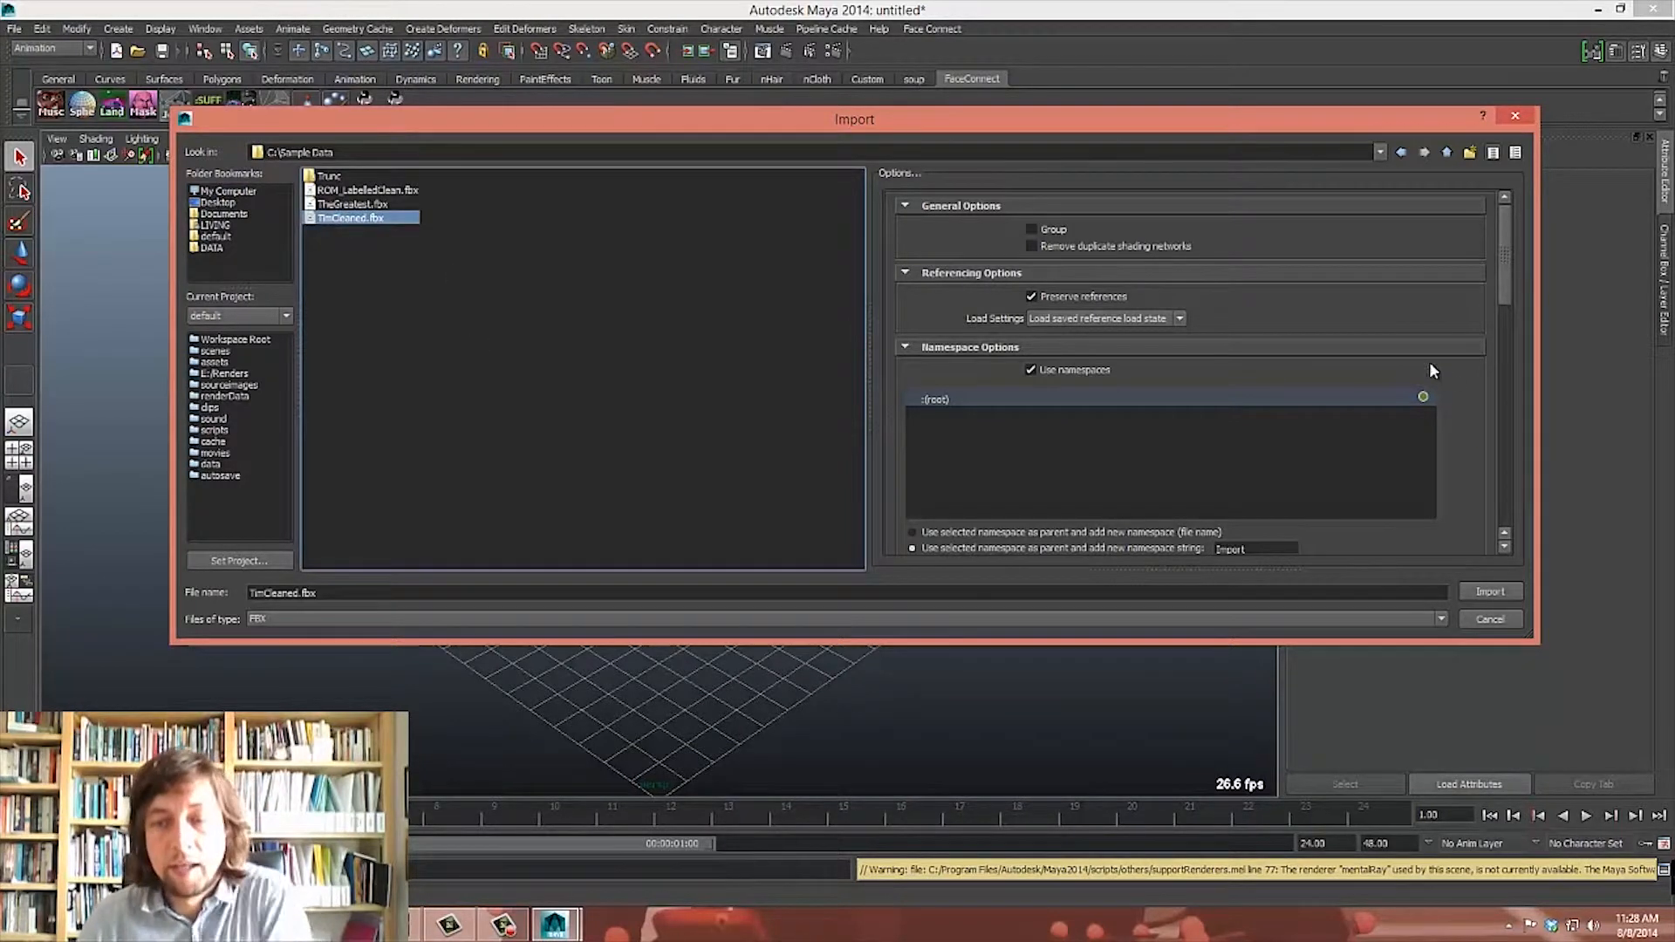
Review the FBX statistics and animation options, and import TimCleaned.fbx with the cara_animation_stack take.
drag(1502, 285, 1499, 400)
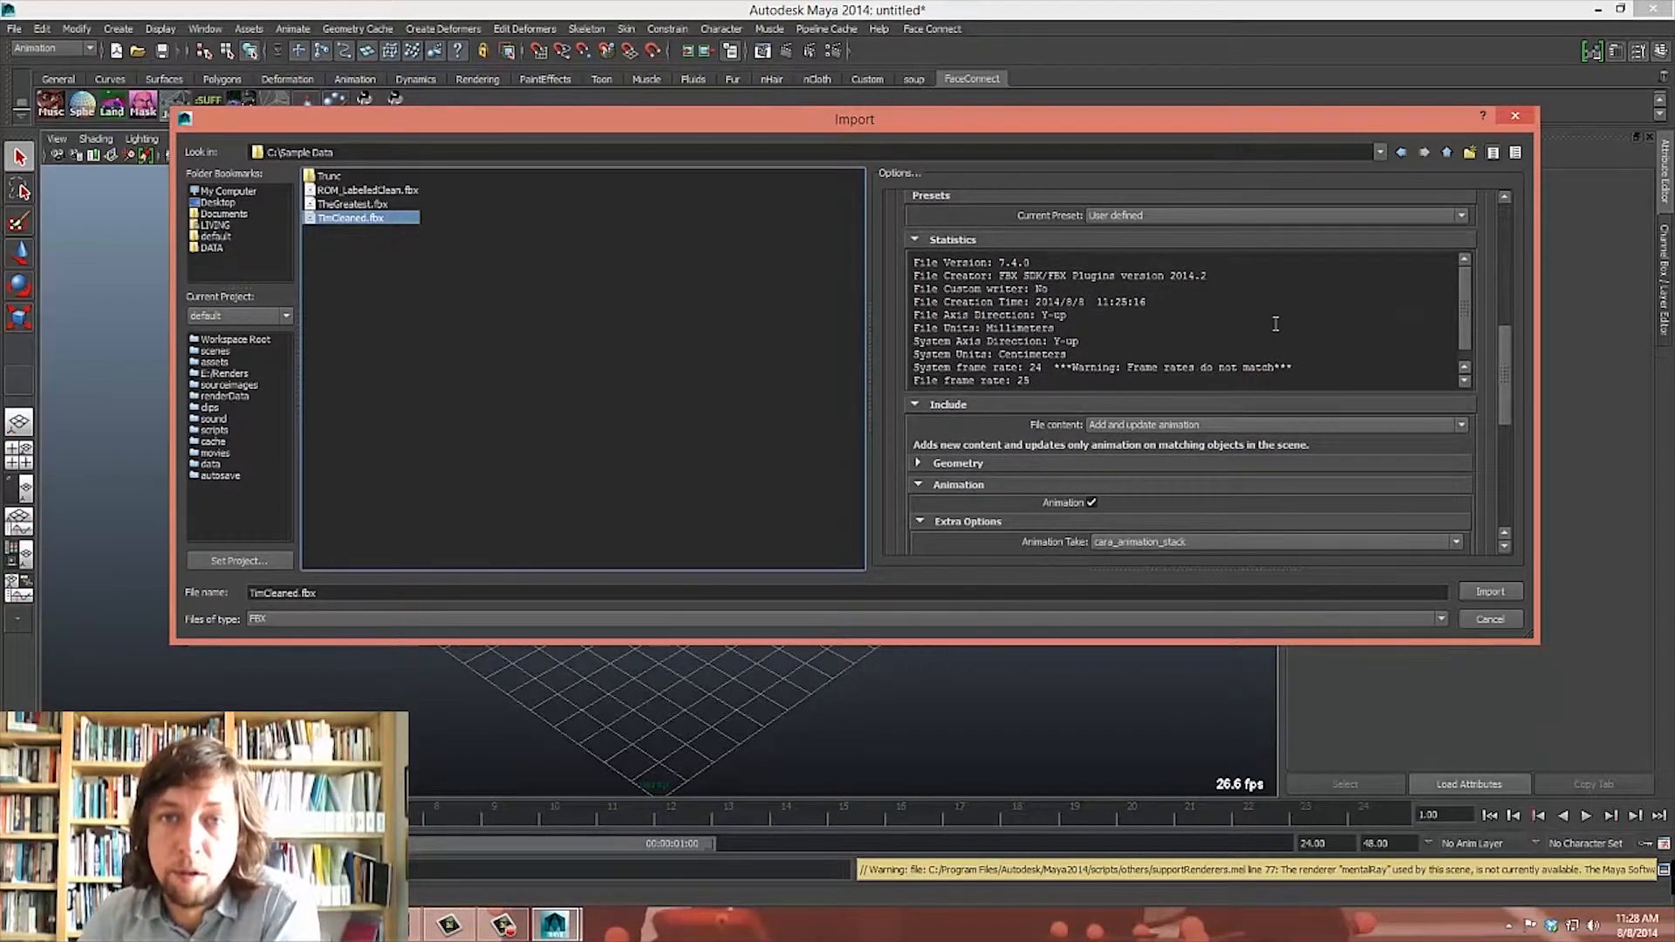
drag(1507, 370, 1498, 396)
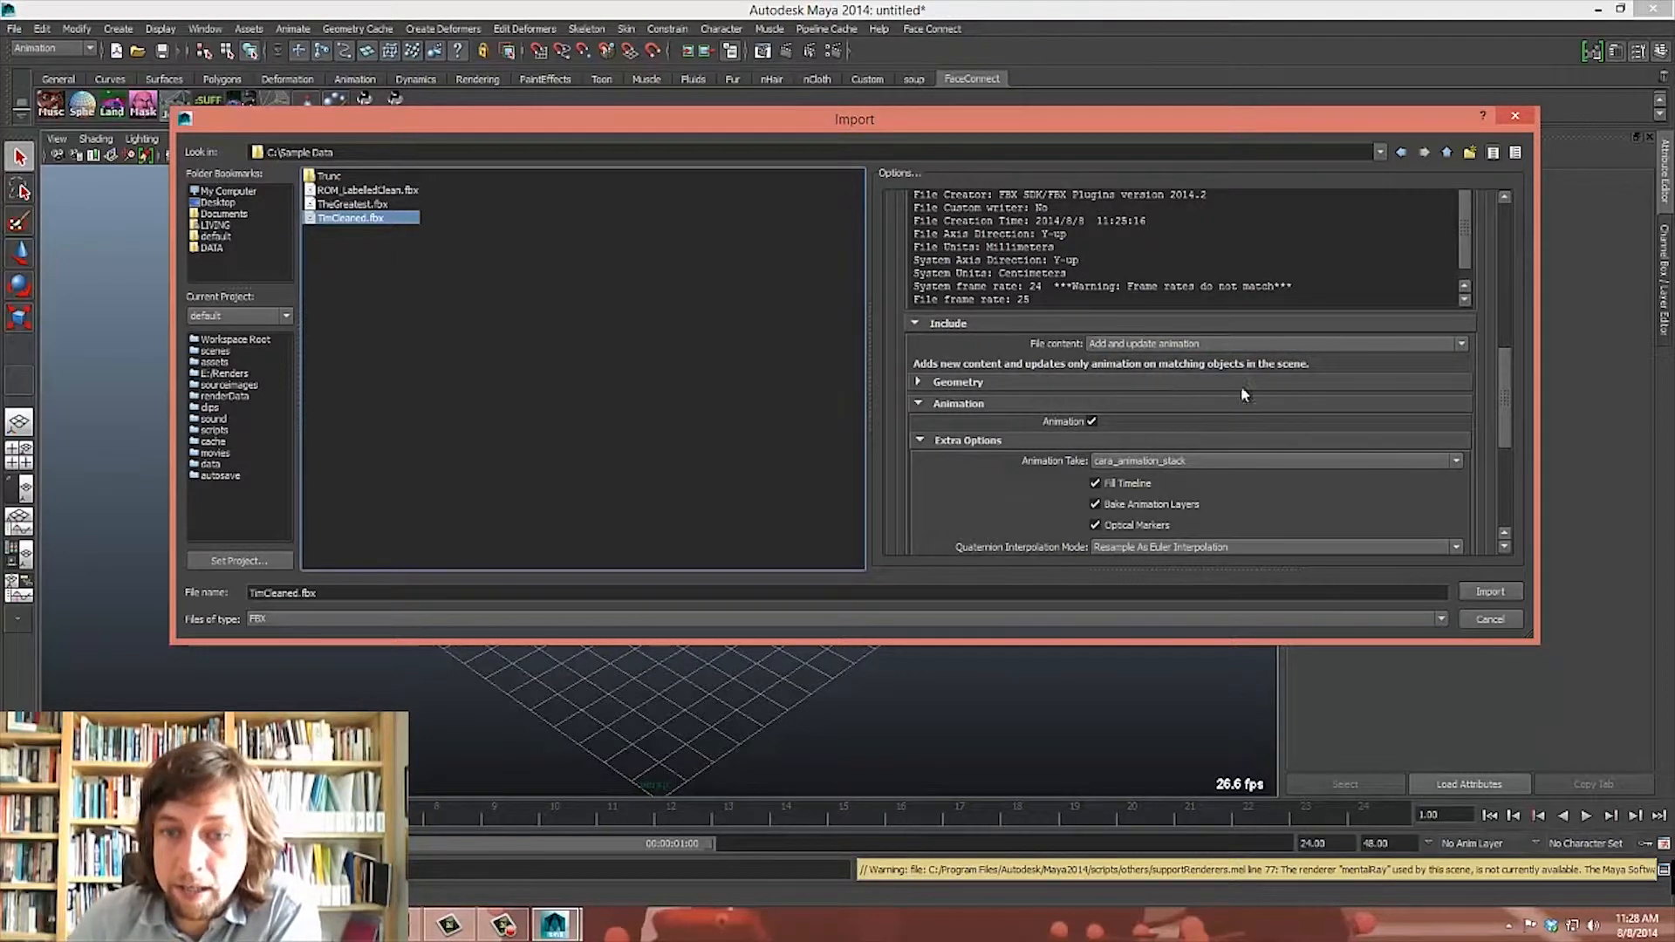
drag(1509, 417, 1500, 438)
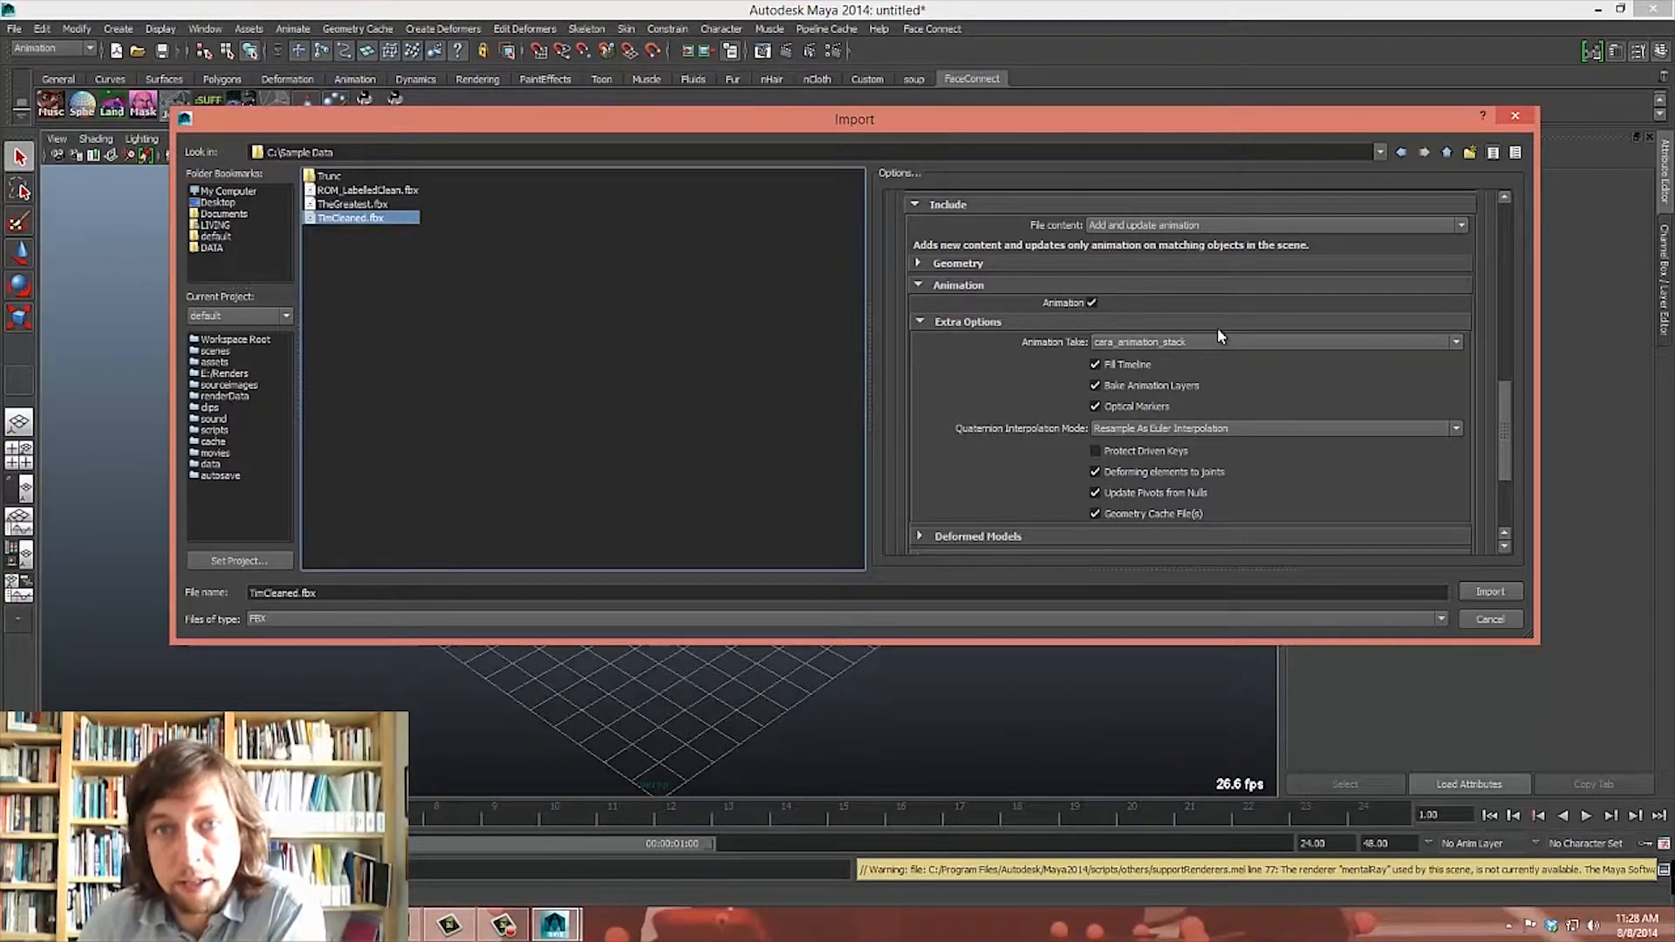
click(1489, 592)
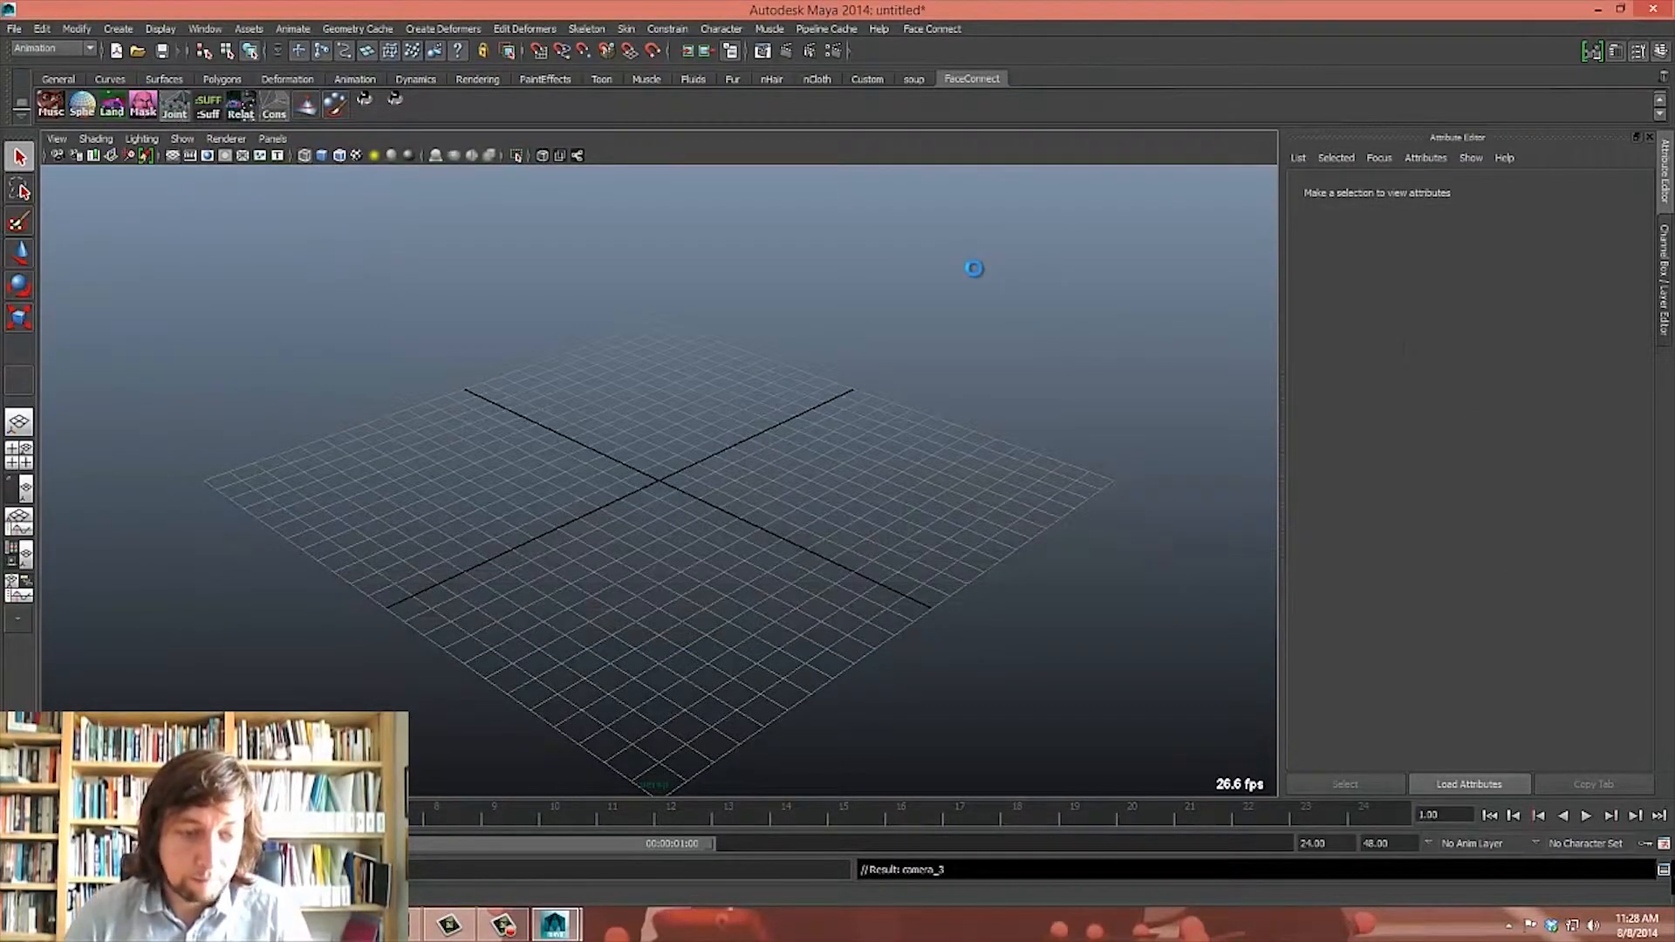
Examine the imported marker cloud above the grid from a frontal angle and clear the selection.
alt+right_drag(913, 340, 687, 427)
alt+drag(687, 427, 942, 709)
alt+right_drag(879, 619, 903, 452)
mouse_move(479, 300)
mouse_down()
mouse_move(860, 684)
mouse_move(924, 692)
mouse_up()
alt+drag(901, 561, 877, 618)
click(989, 491)
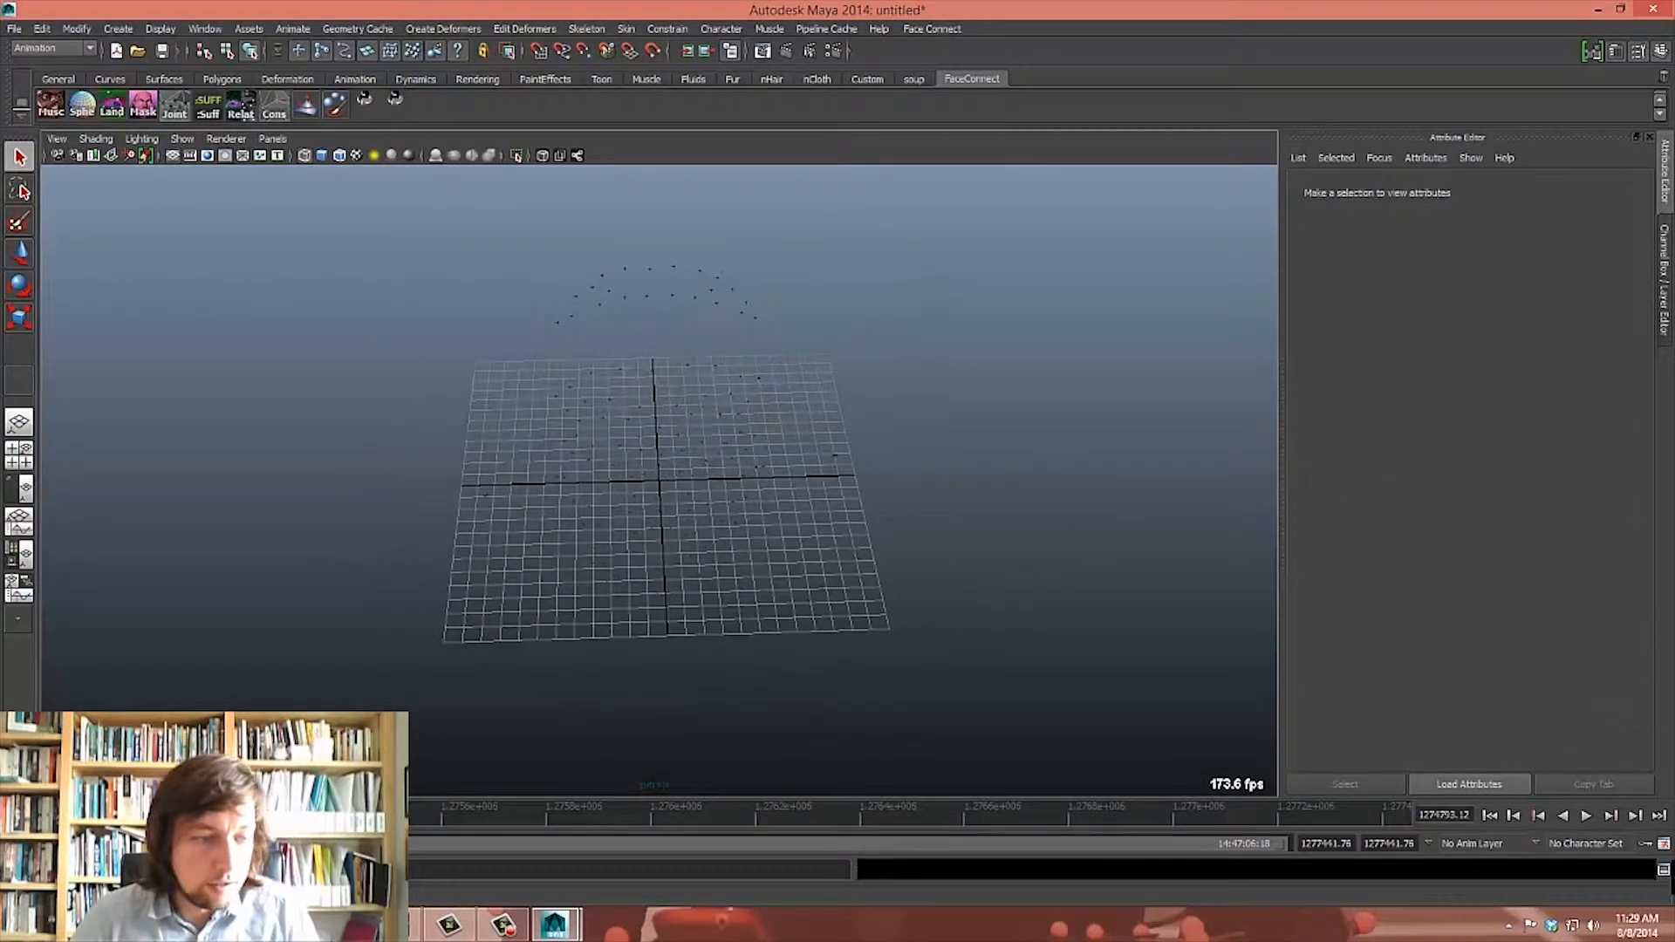
Open the Outliner and expand the cara_root node to list its child groups.
click(201, 29)
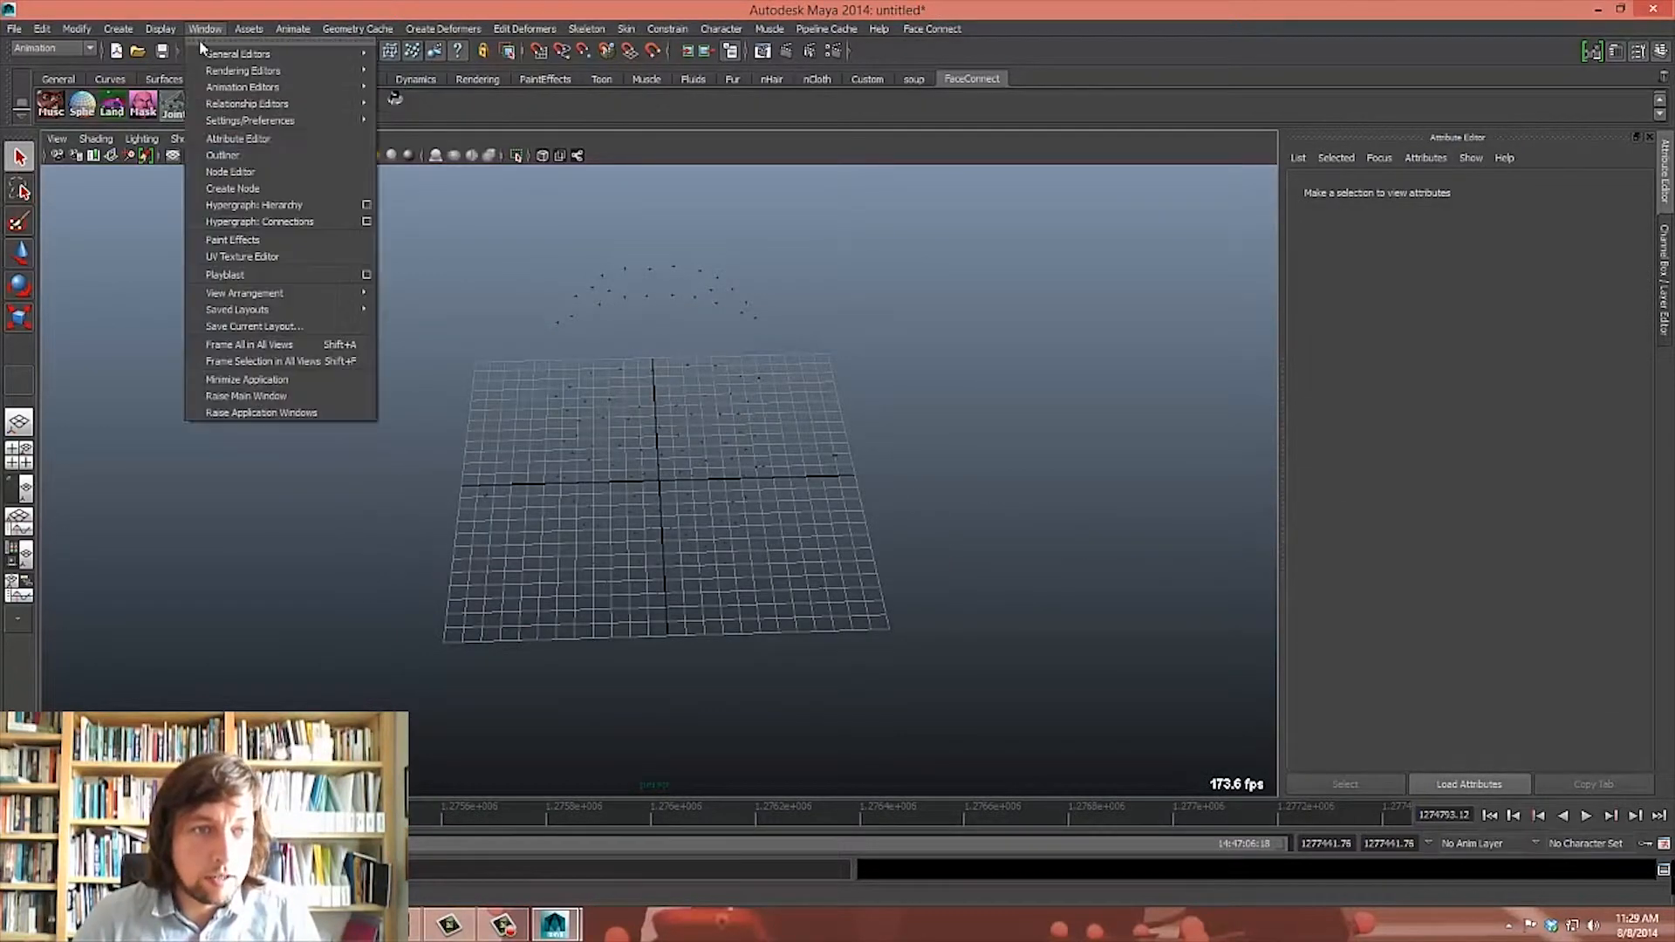
click(244, 156)
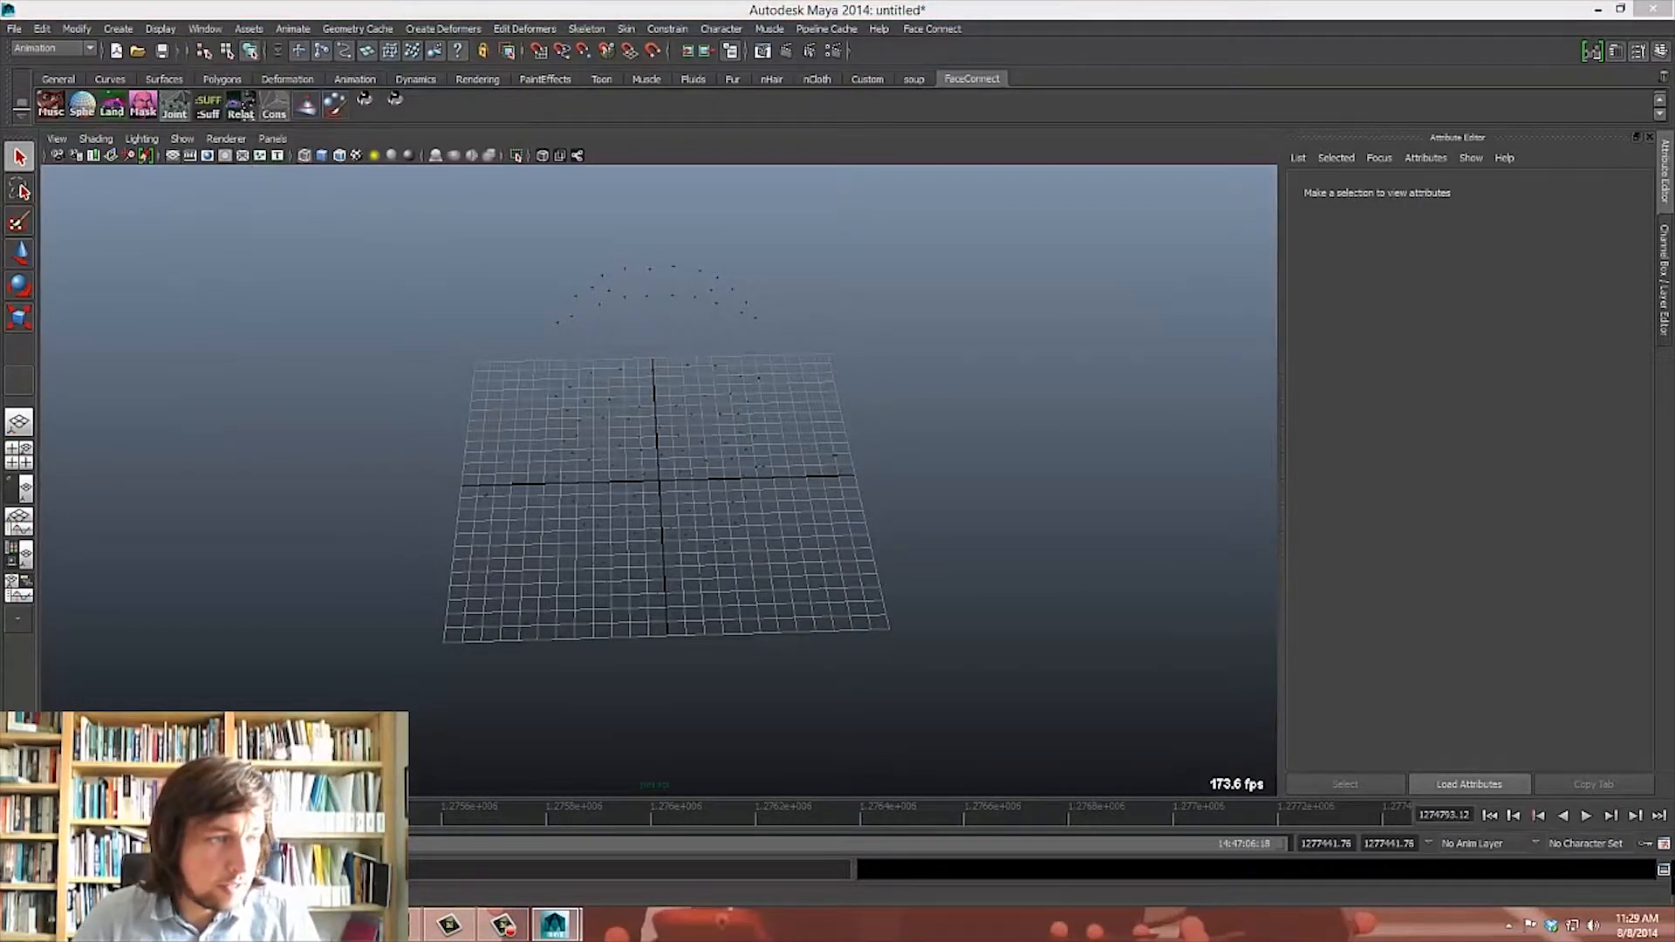
click(122, 203)
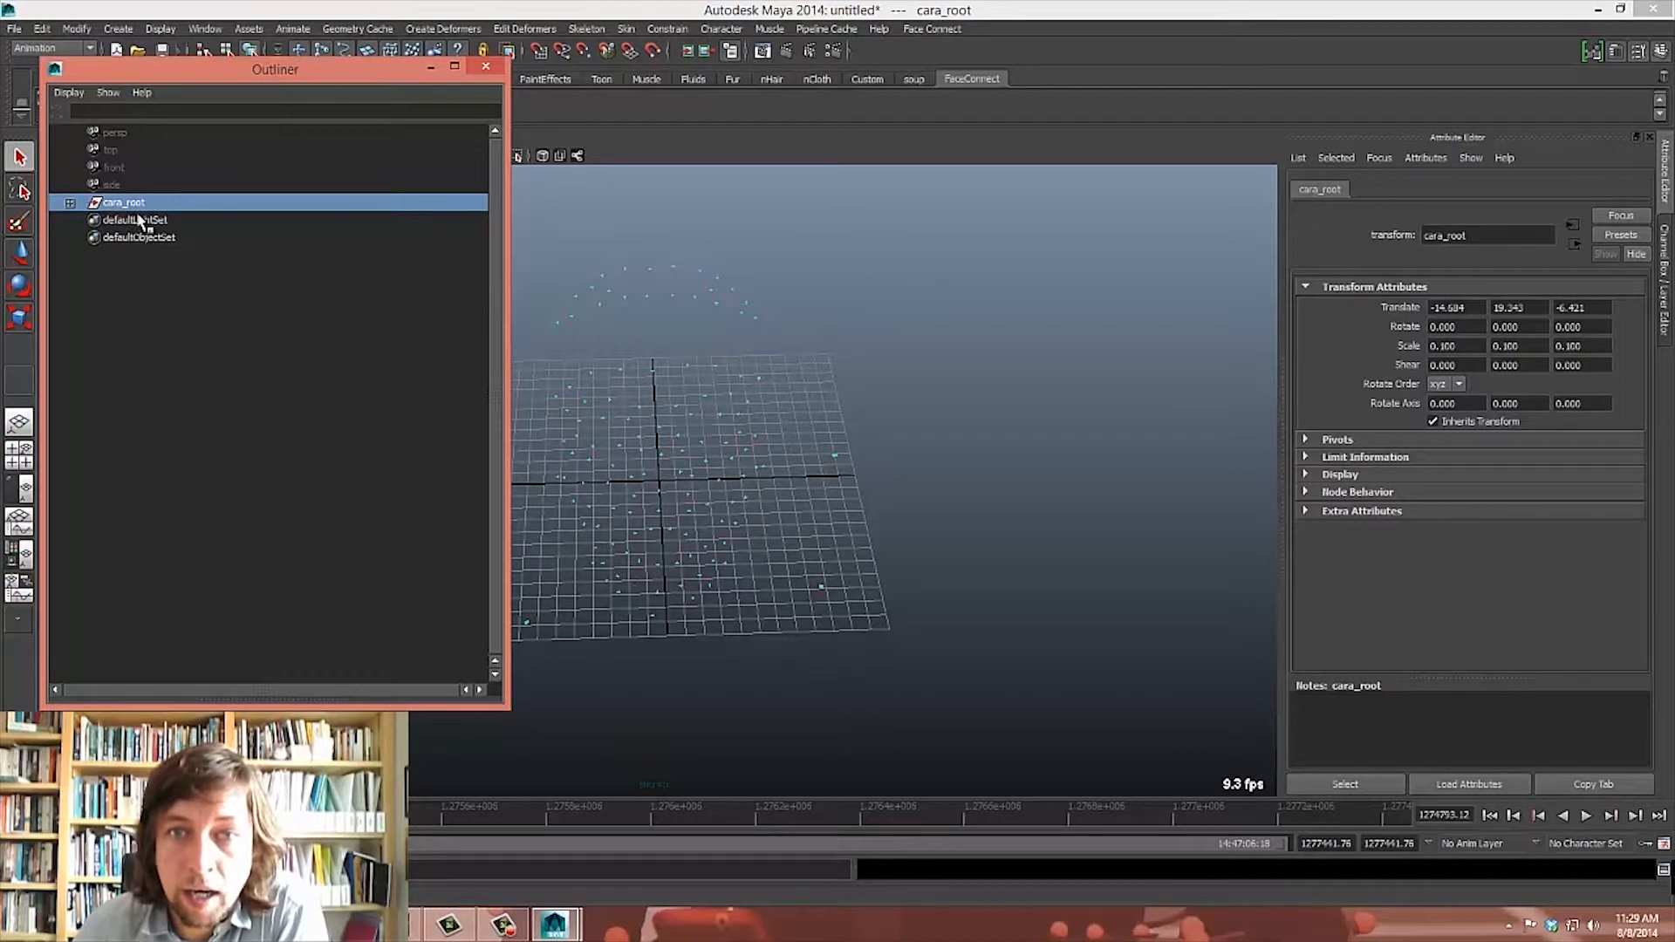
click(70, 202)
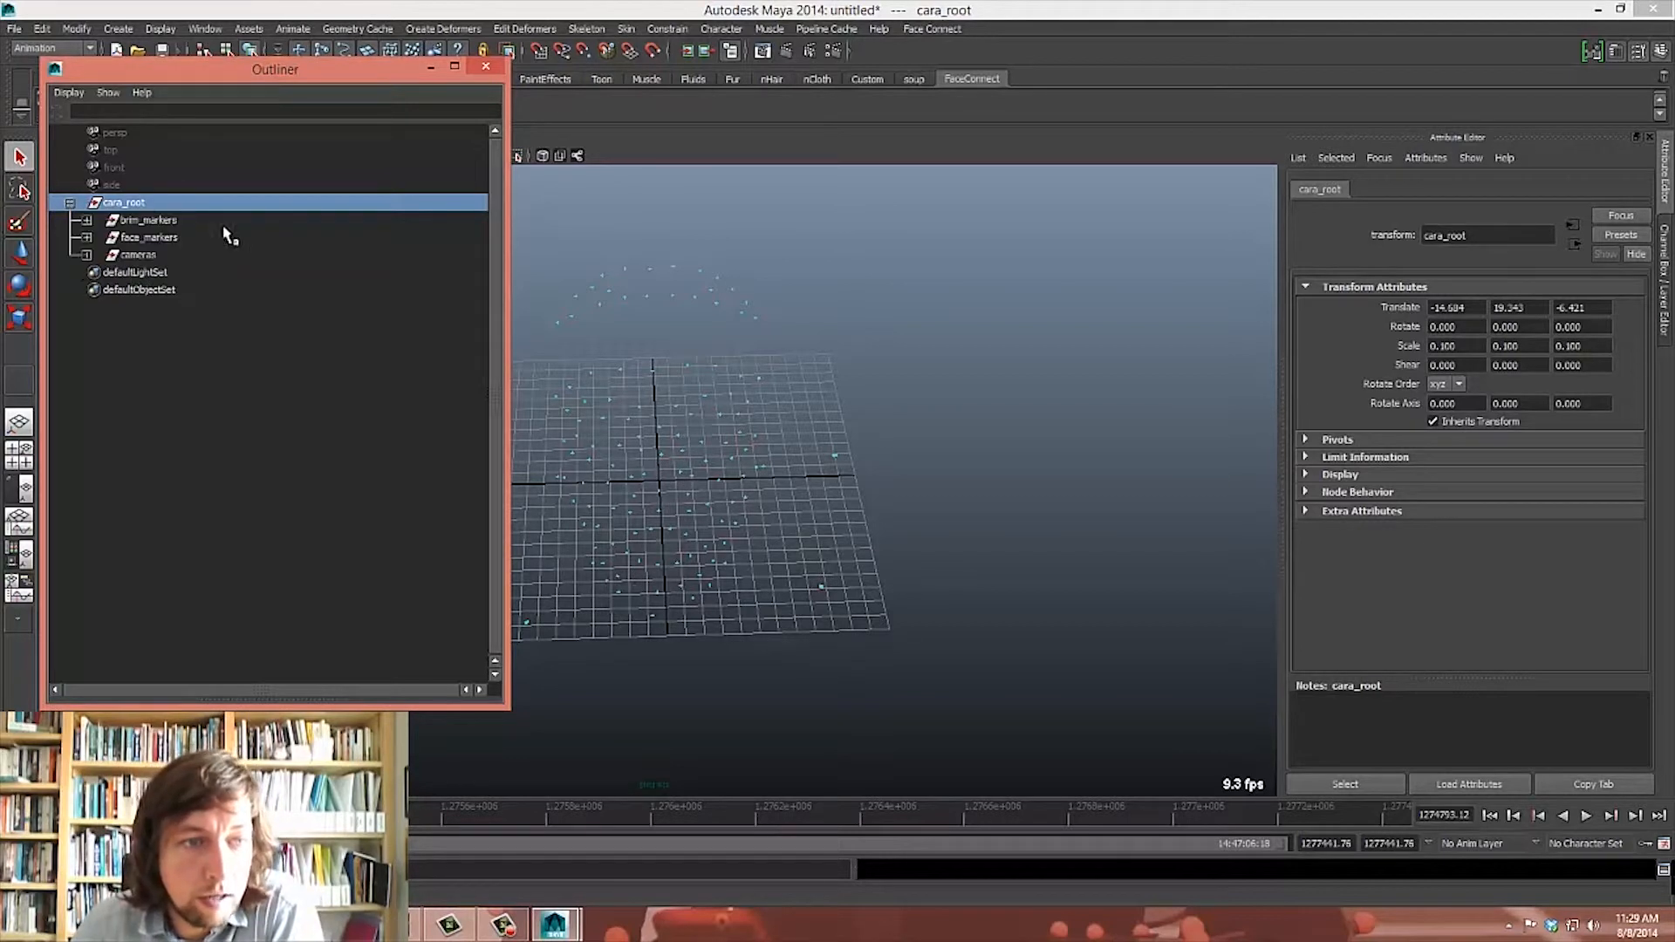
Select the brim_markers, face_markers and cameras groups in turn to see what each contains, and reselect cara_root.
click(157, 220)
click(162, 239)
click(153, 255)
click(157, 238)
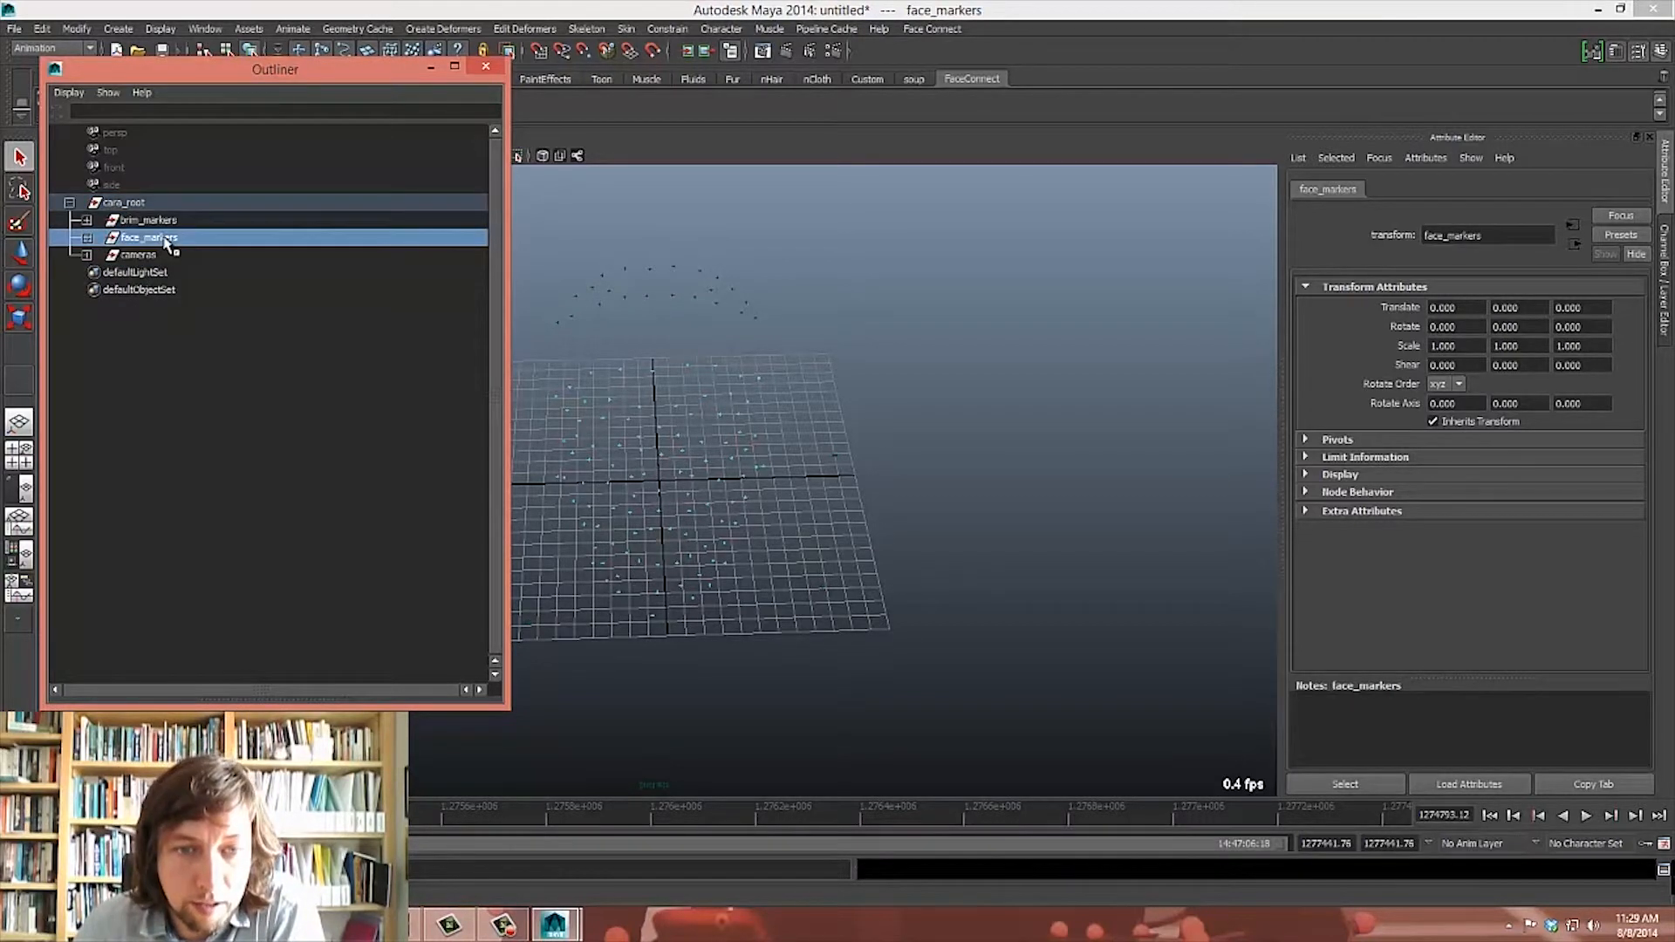
click(162, 222)
click(165, 238)
click(168, 254)
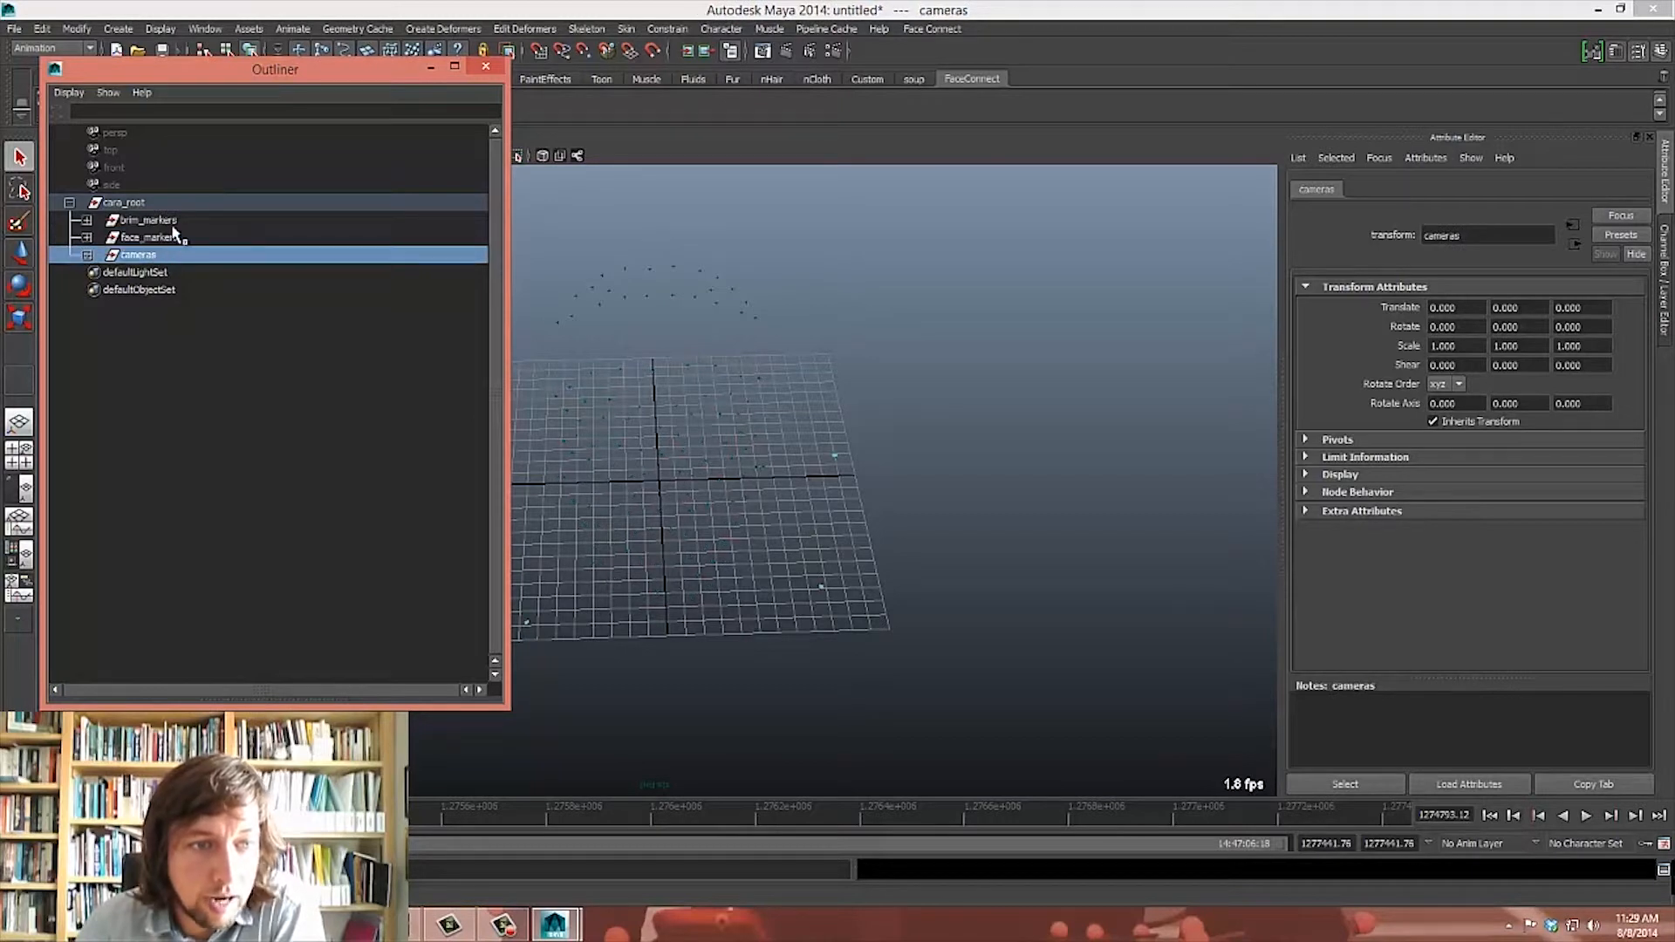
click(145, 204)
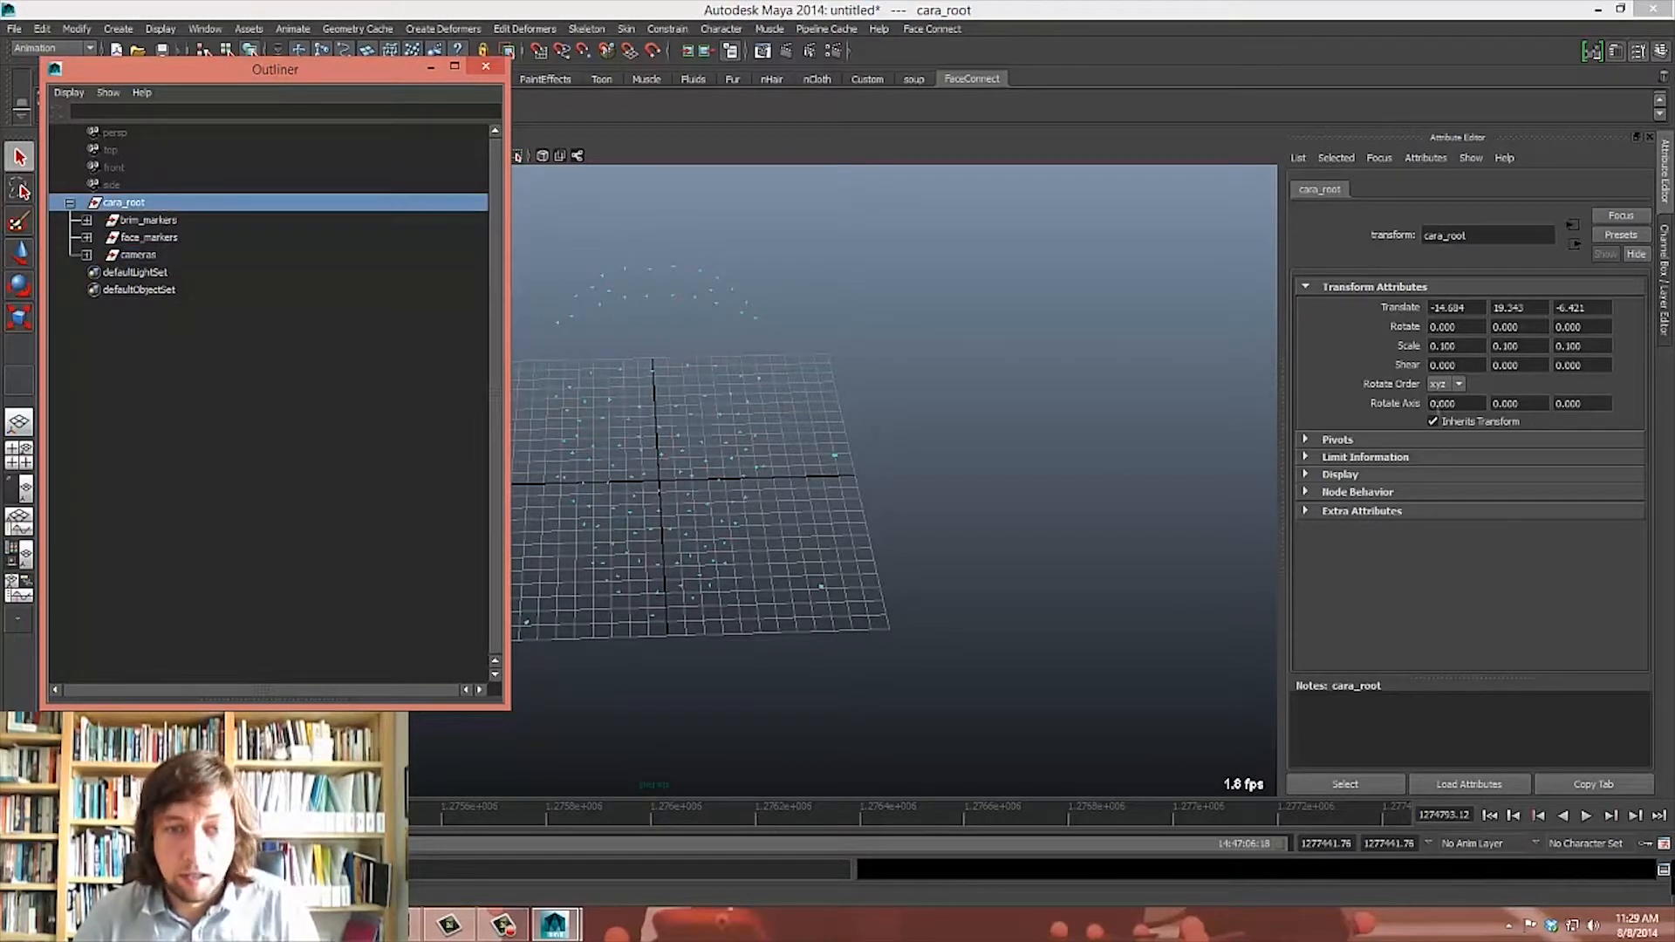
Show cara_root in the Channel Box and examine its scale and rotation channels.
click(1666, 297)
click(1614, 293)
drag(1616, 301, 1615, 321)
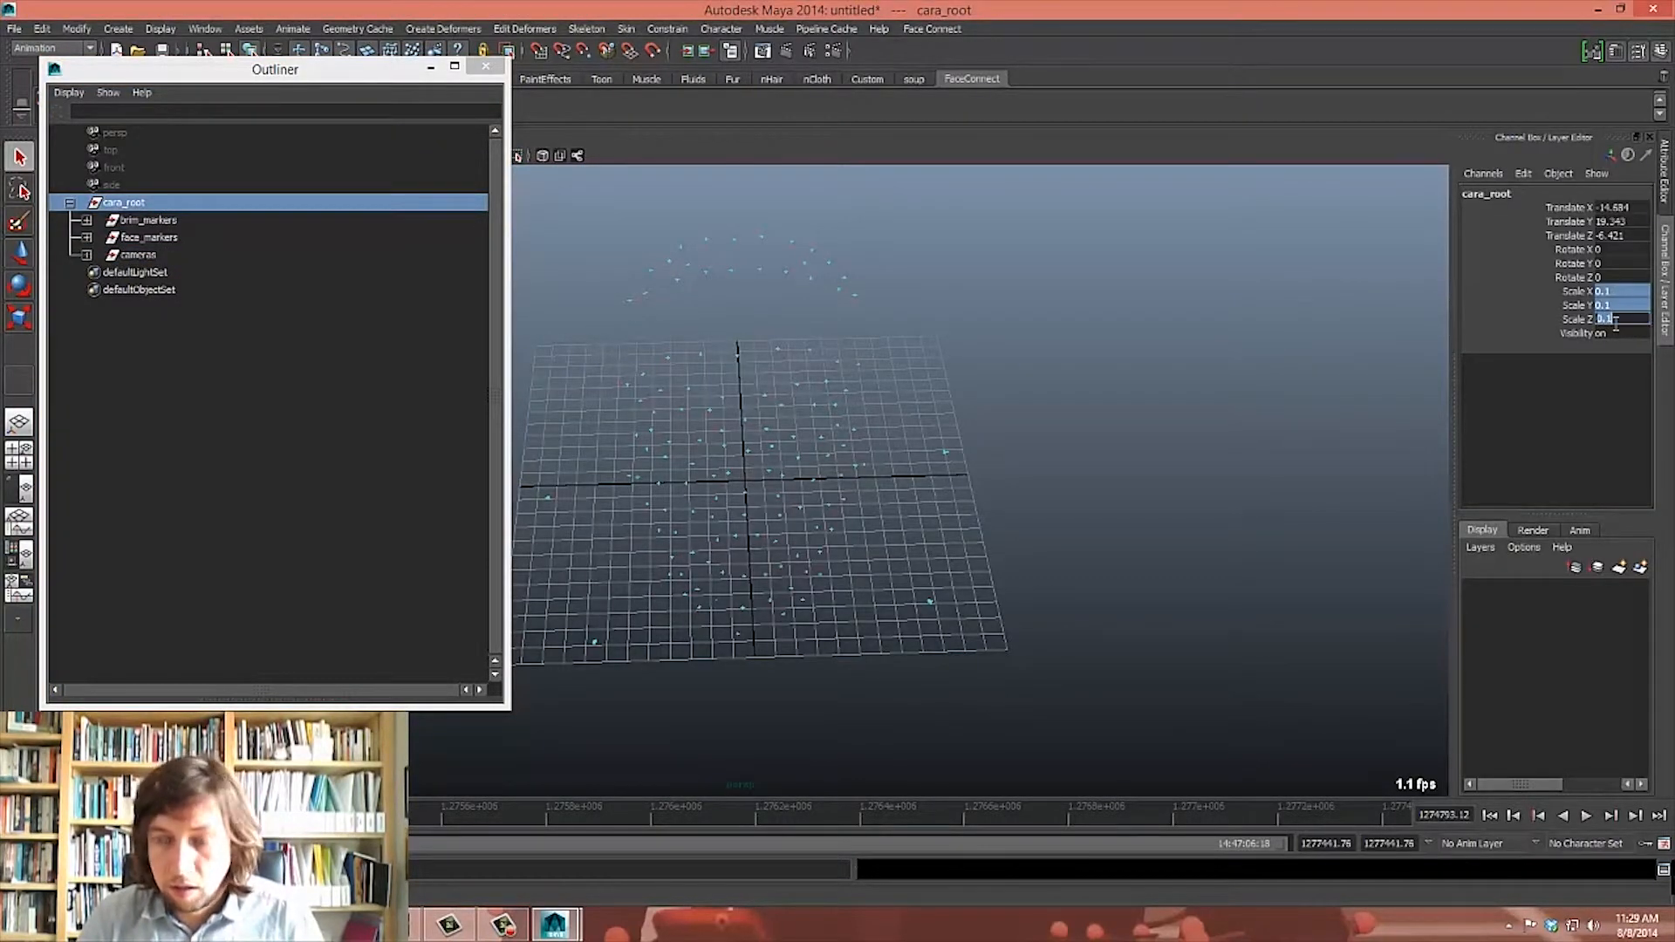
drag(1495, 265, 1490, 277)
key(ctrl+z)
mouse_move(1082, 480)
alt+mouse_down()
mouse_move(1167, 429)
mouse_move(1070, 492)
alt+mouse_up()
Expand the marker groups in the Outliner and select all face markers from rTemple through lOuterJaw.
click(157, 220)
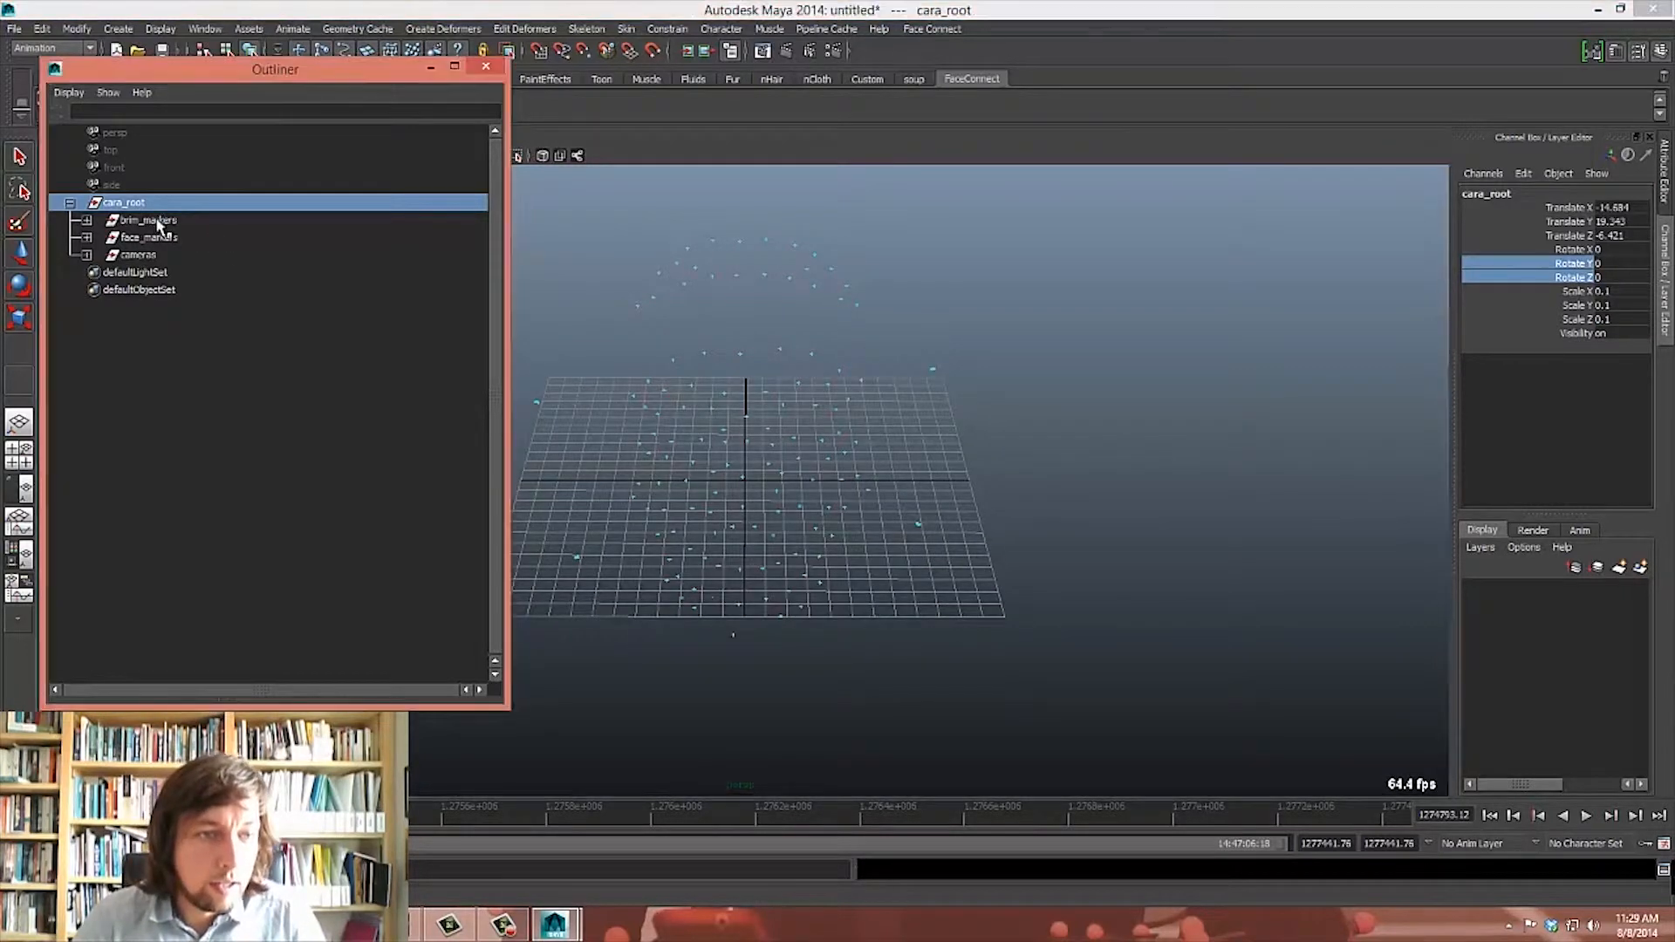
click(87, 220)
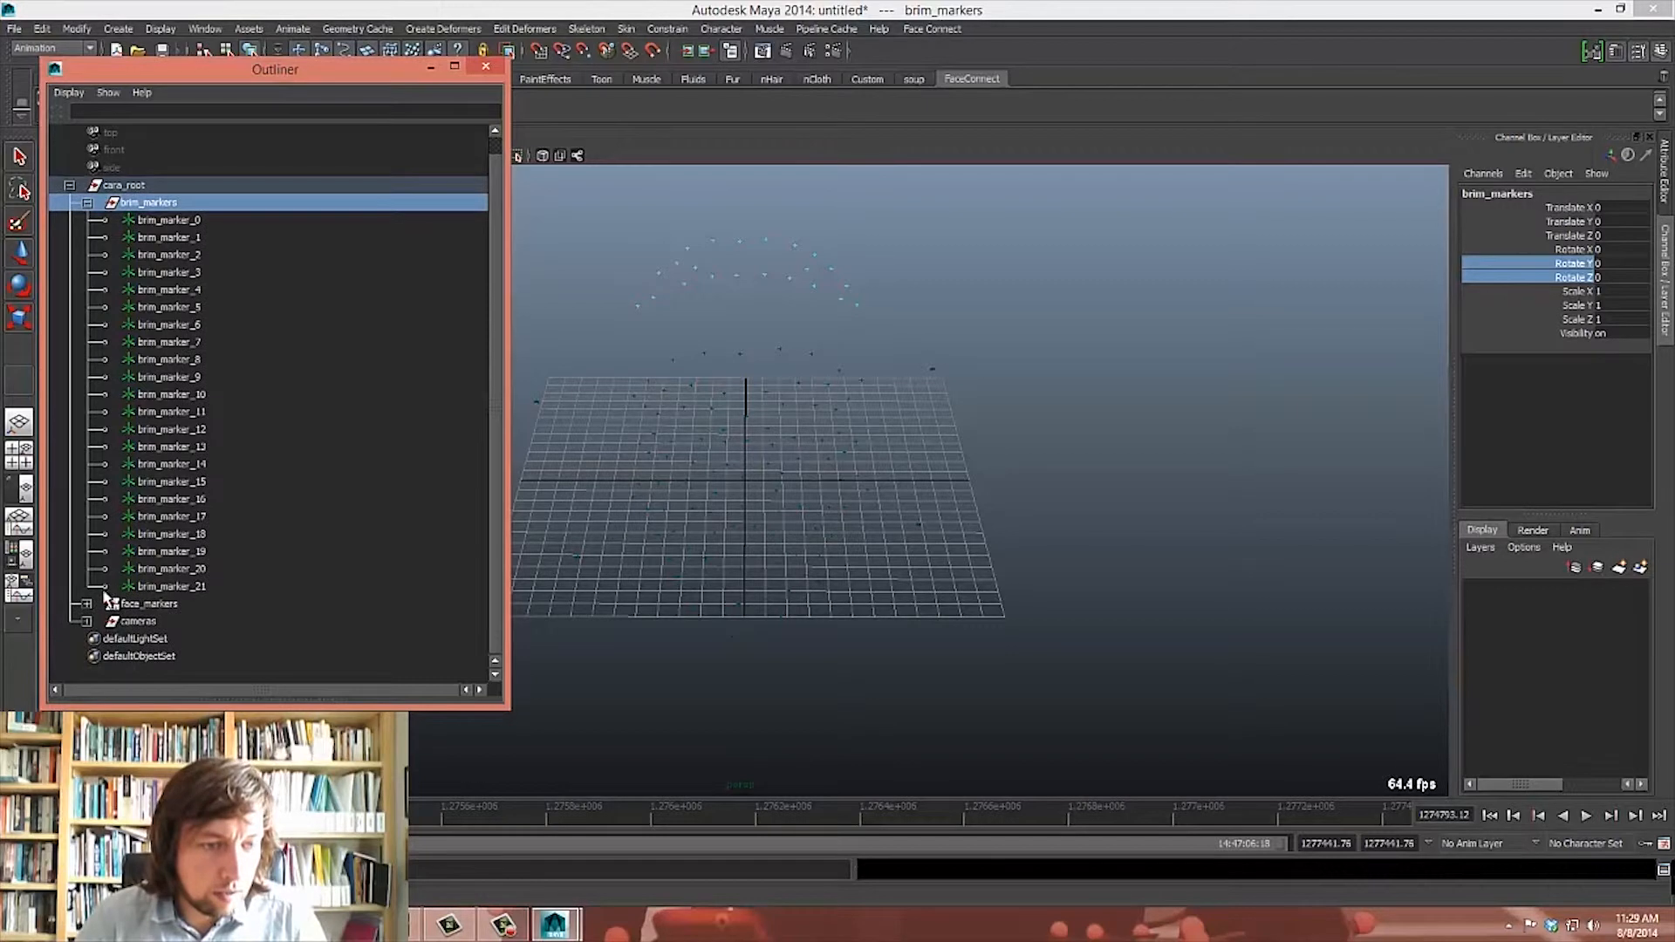
click(86, 621)
scroll(175, 563, down, 6)
click(153, 342)
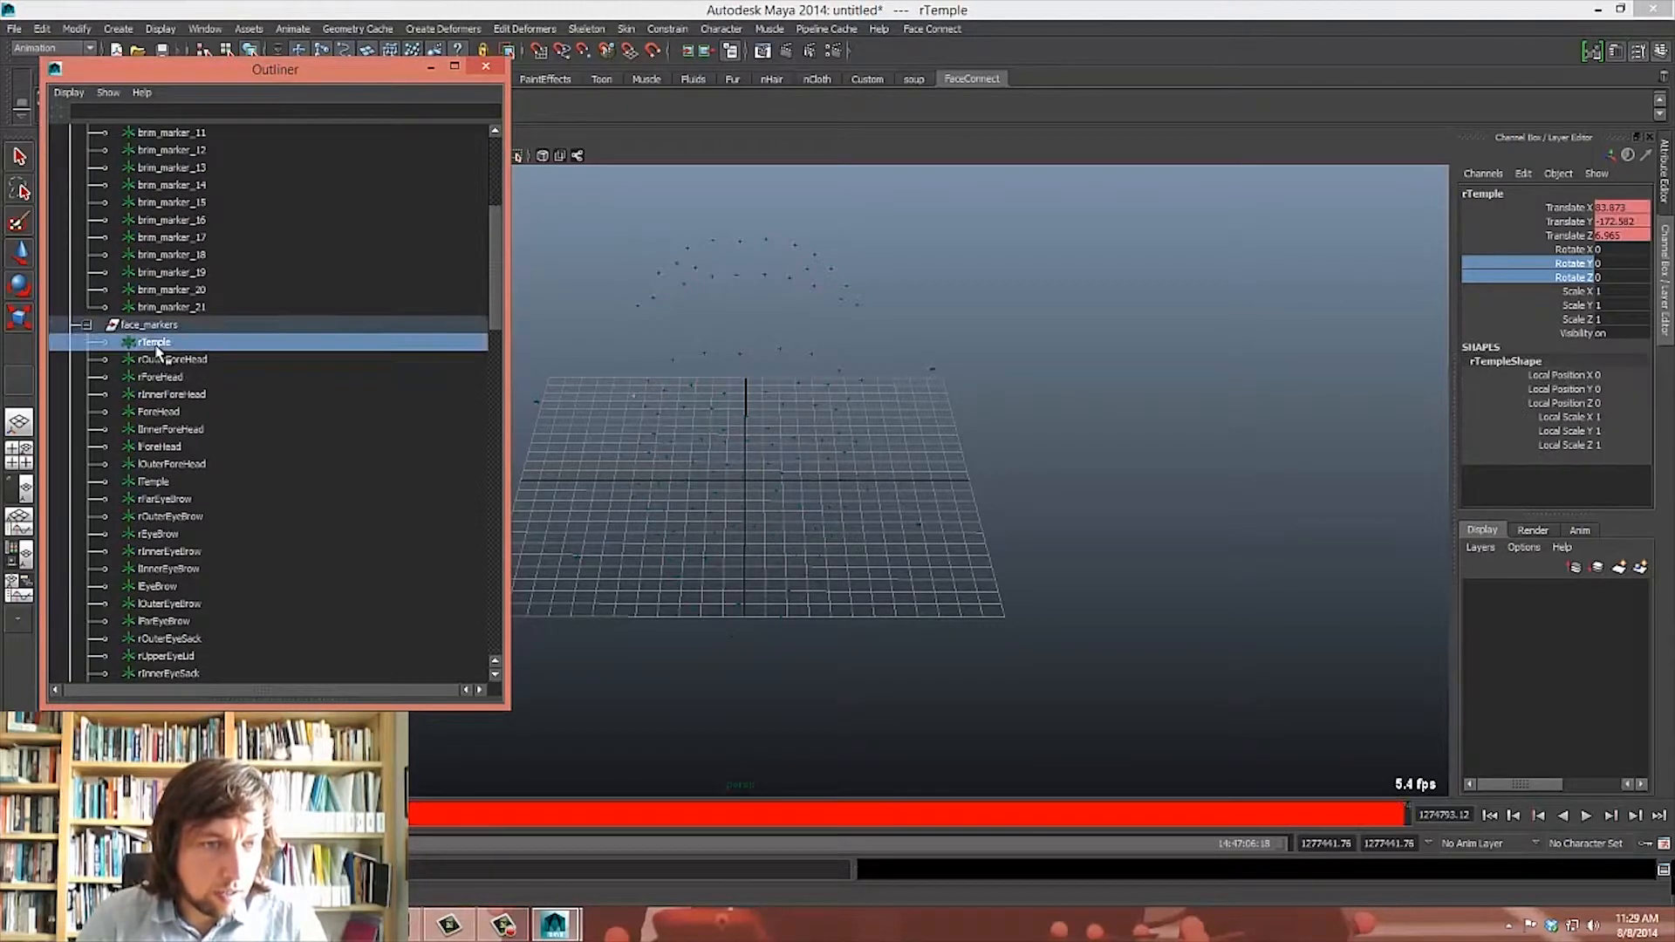
scroll(170, 480, down, 12)
shift+click(157, 638)
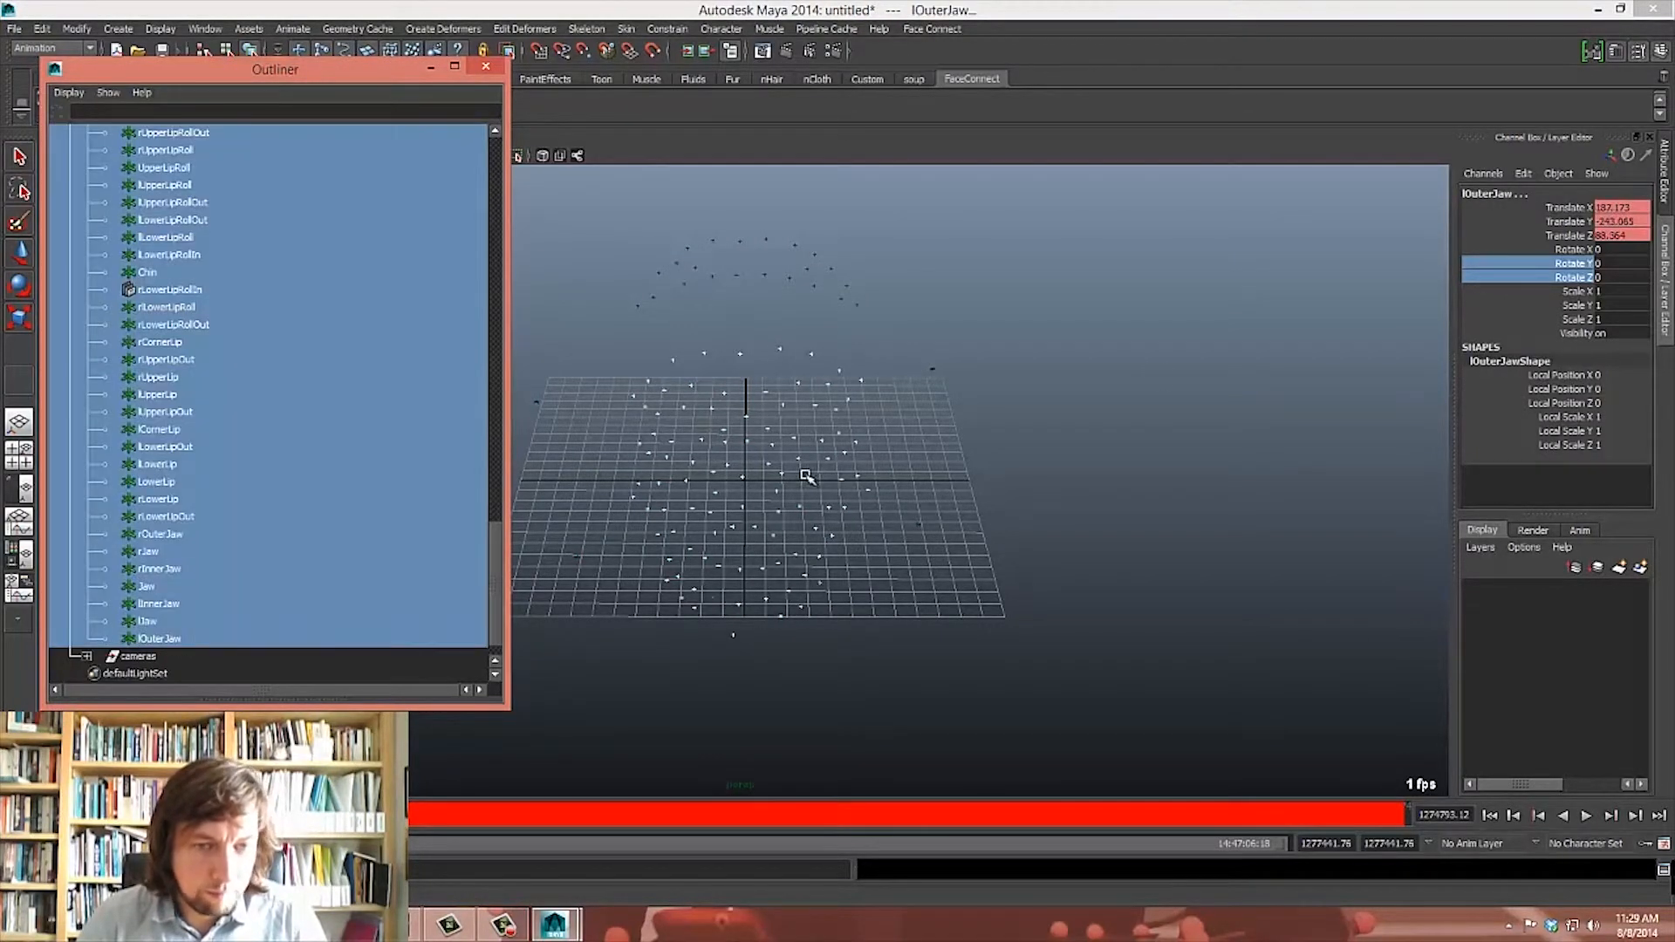
Set Scale X, Y and Z of the selected face markers to 5 and clear the selection.
text(5)
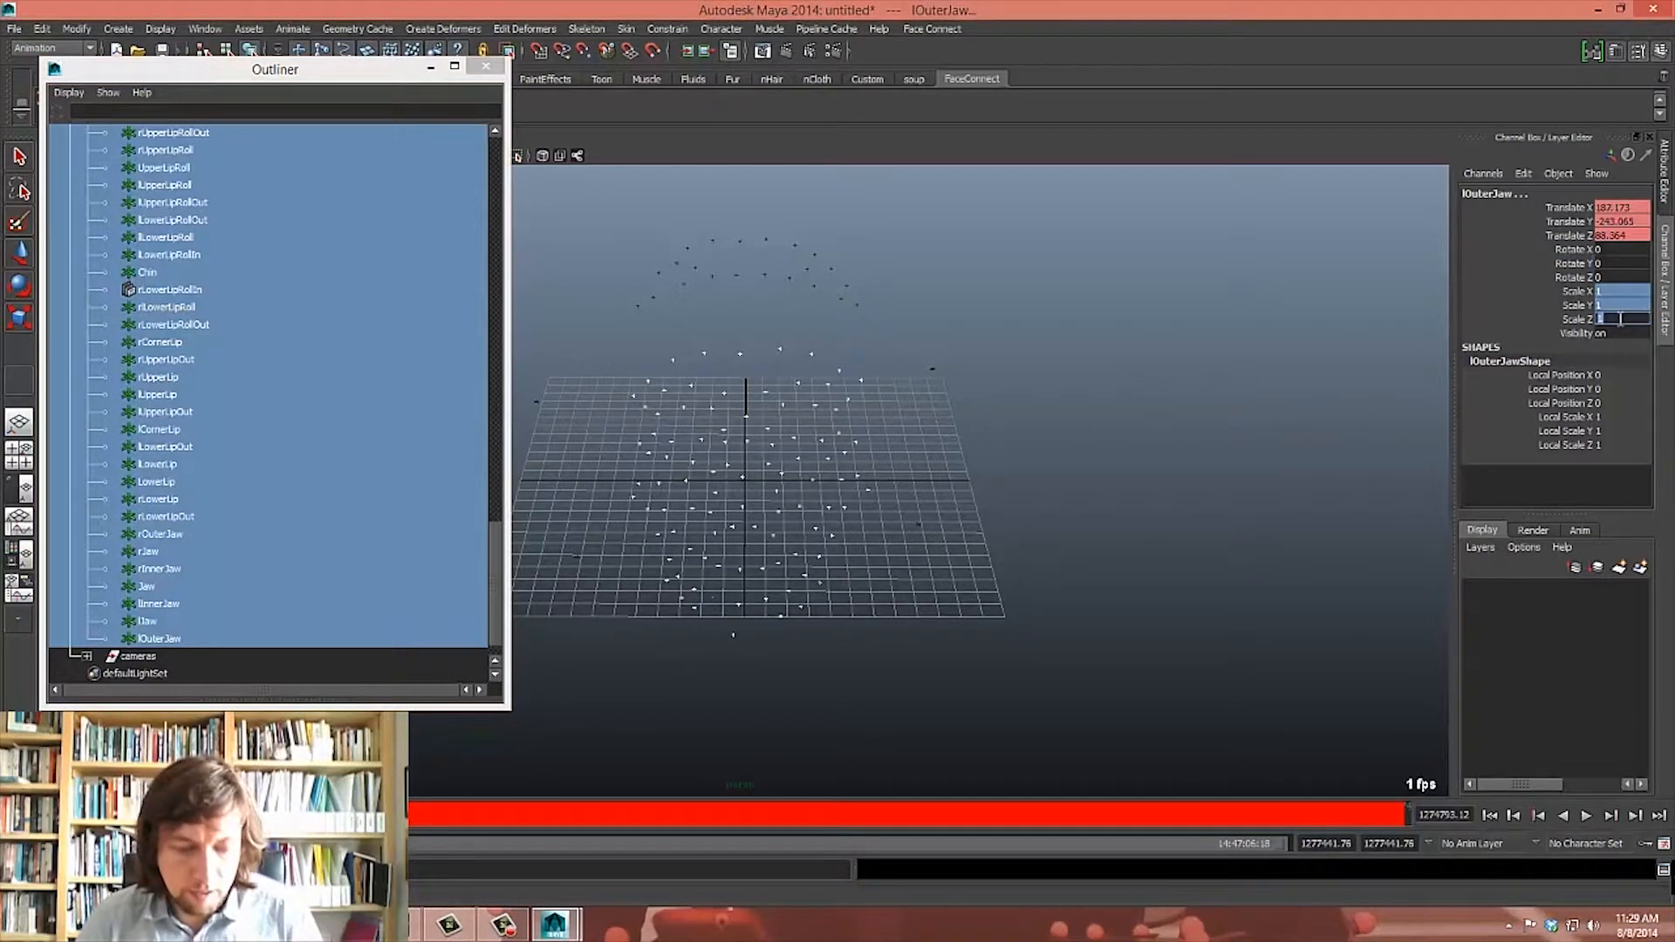
key(Return)
click(1085, 396)
alt+drag(1085, 396, 880, 377)
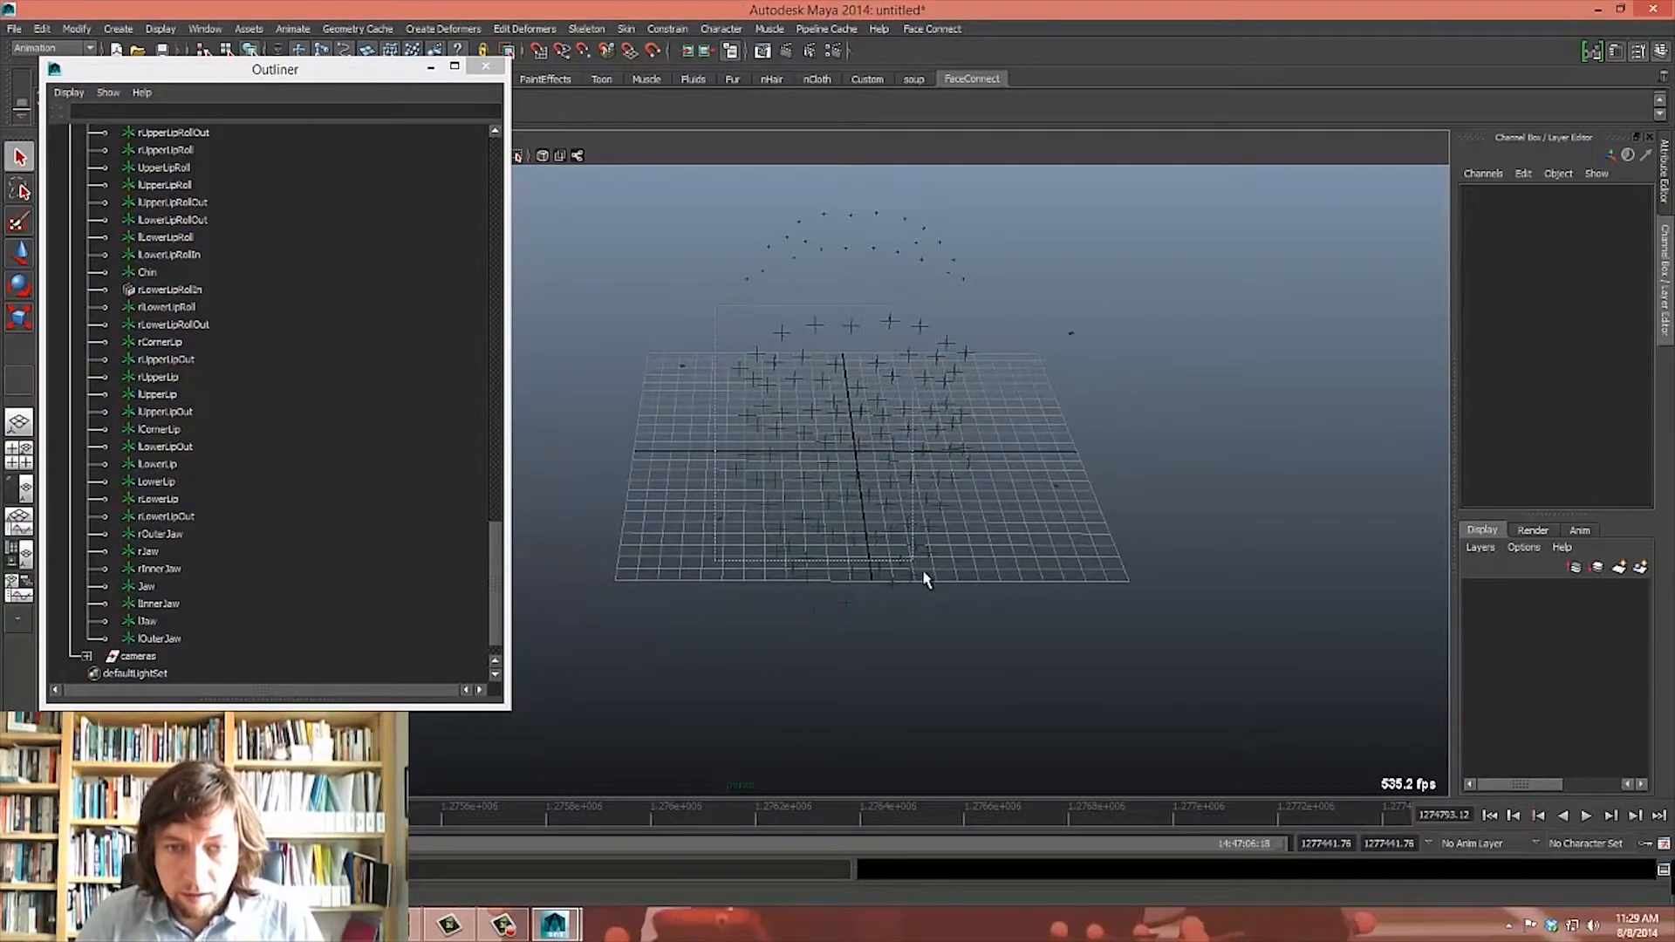
Play back the animation with the face_markers group selected to check the markers' motion, and clear the selection.
click(218, 284)
click(152, 223)
scroll(174, 239, up, 8)
scroll(177, 244, up, 15)
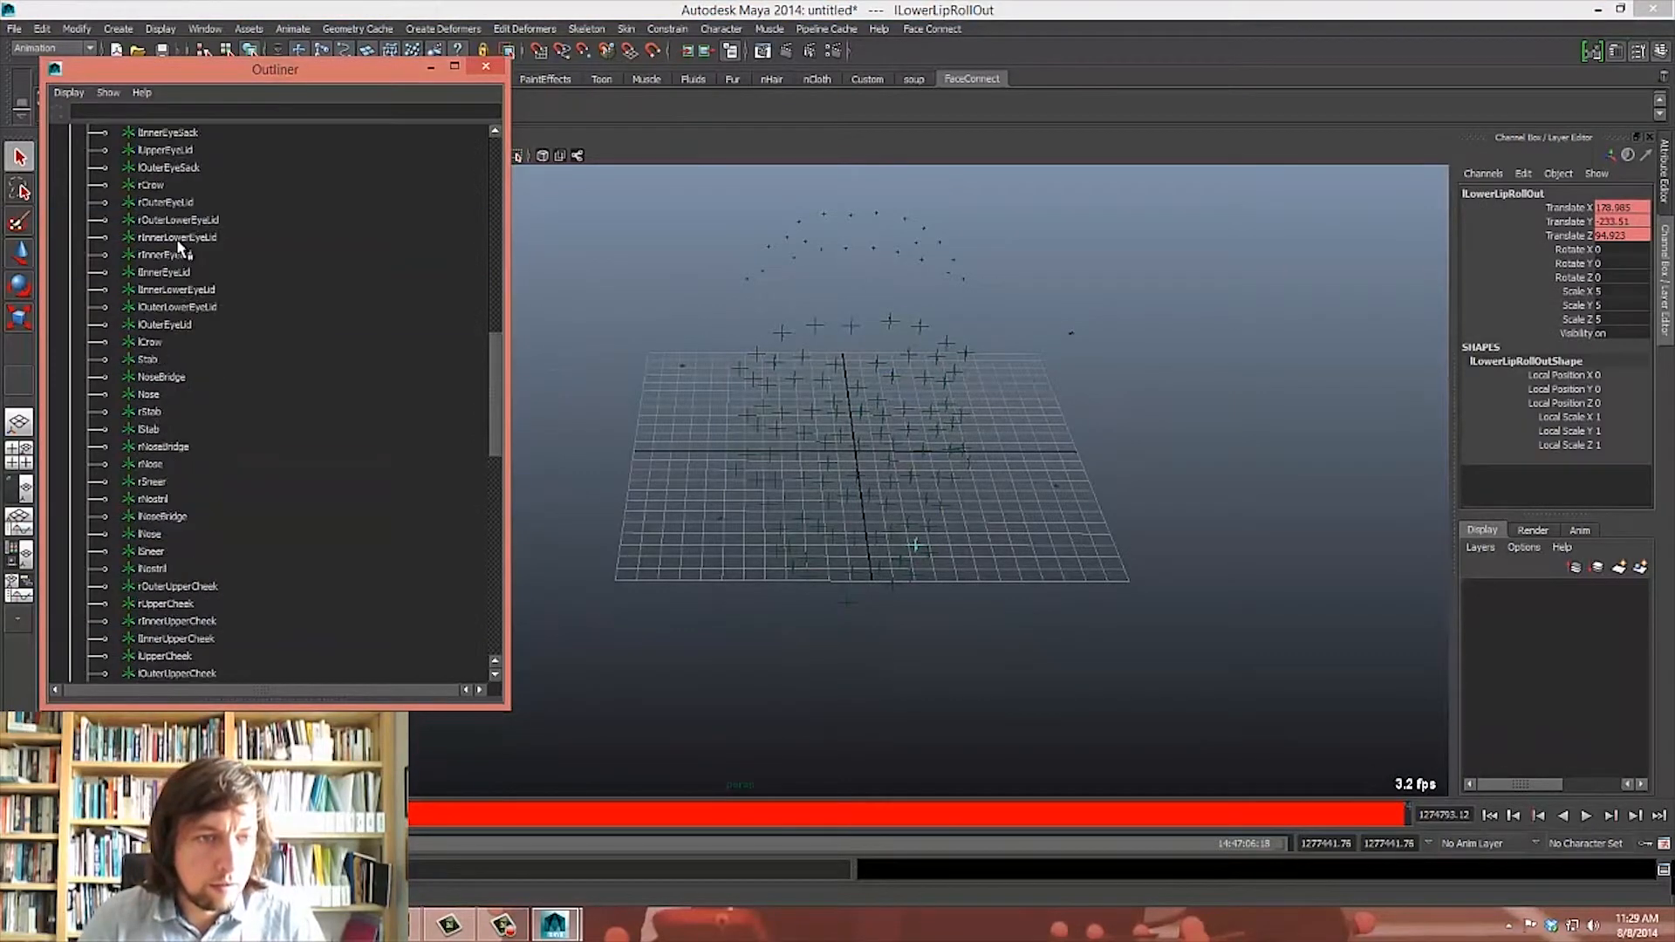
click(177, 189)
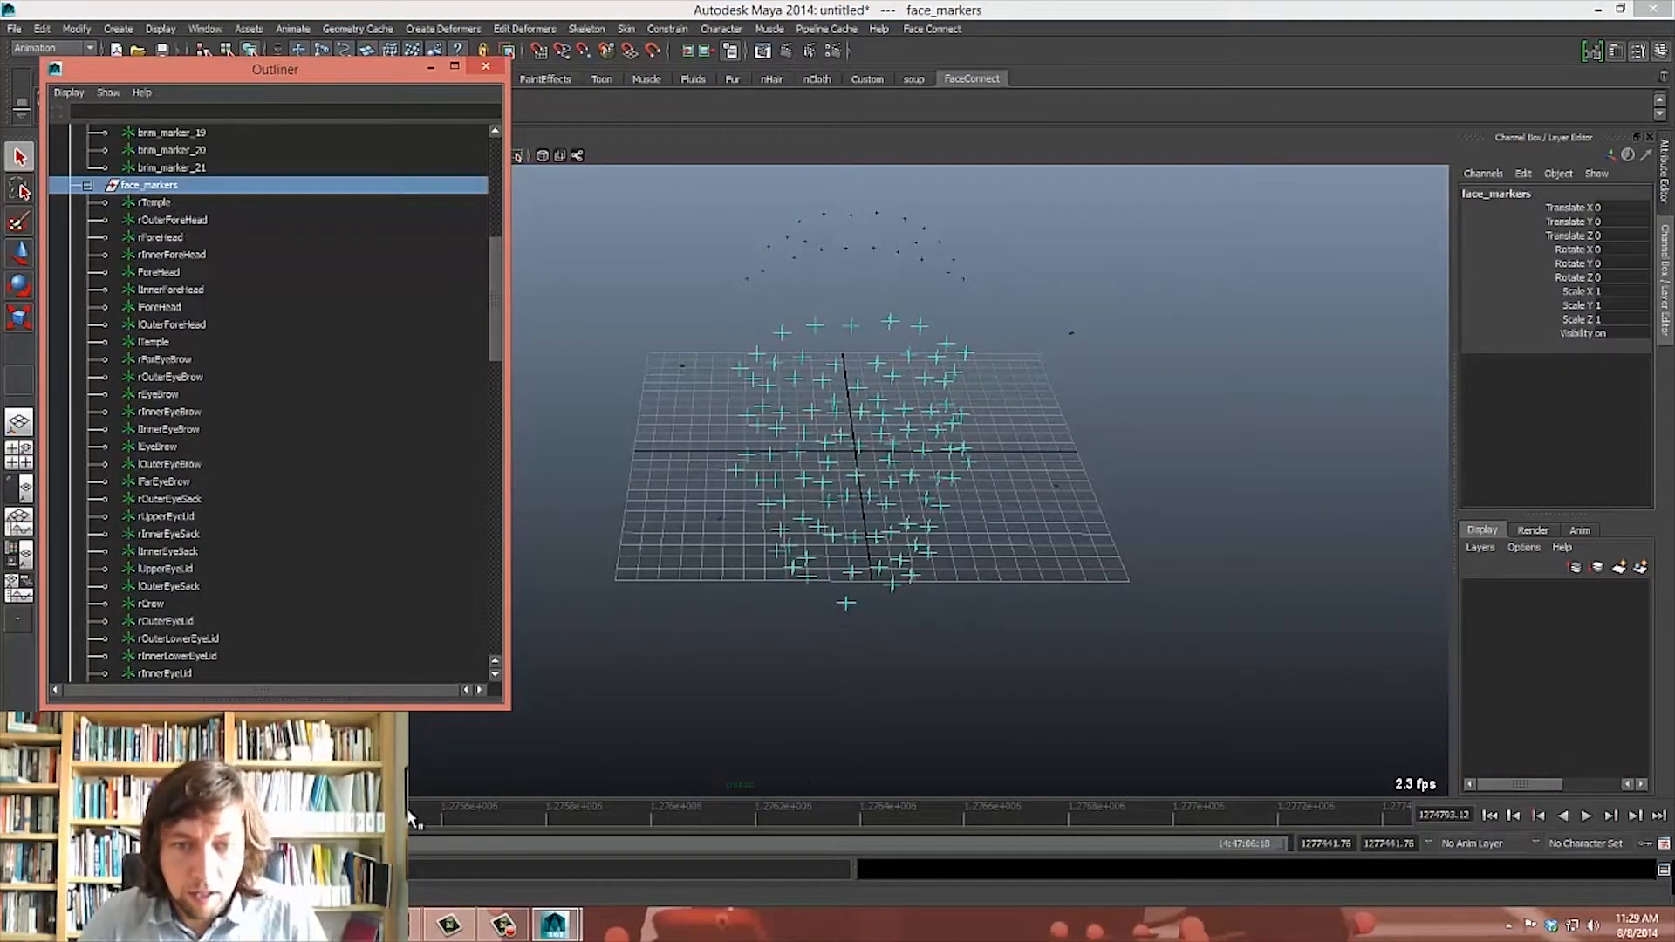
click(1587, 816)
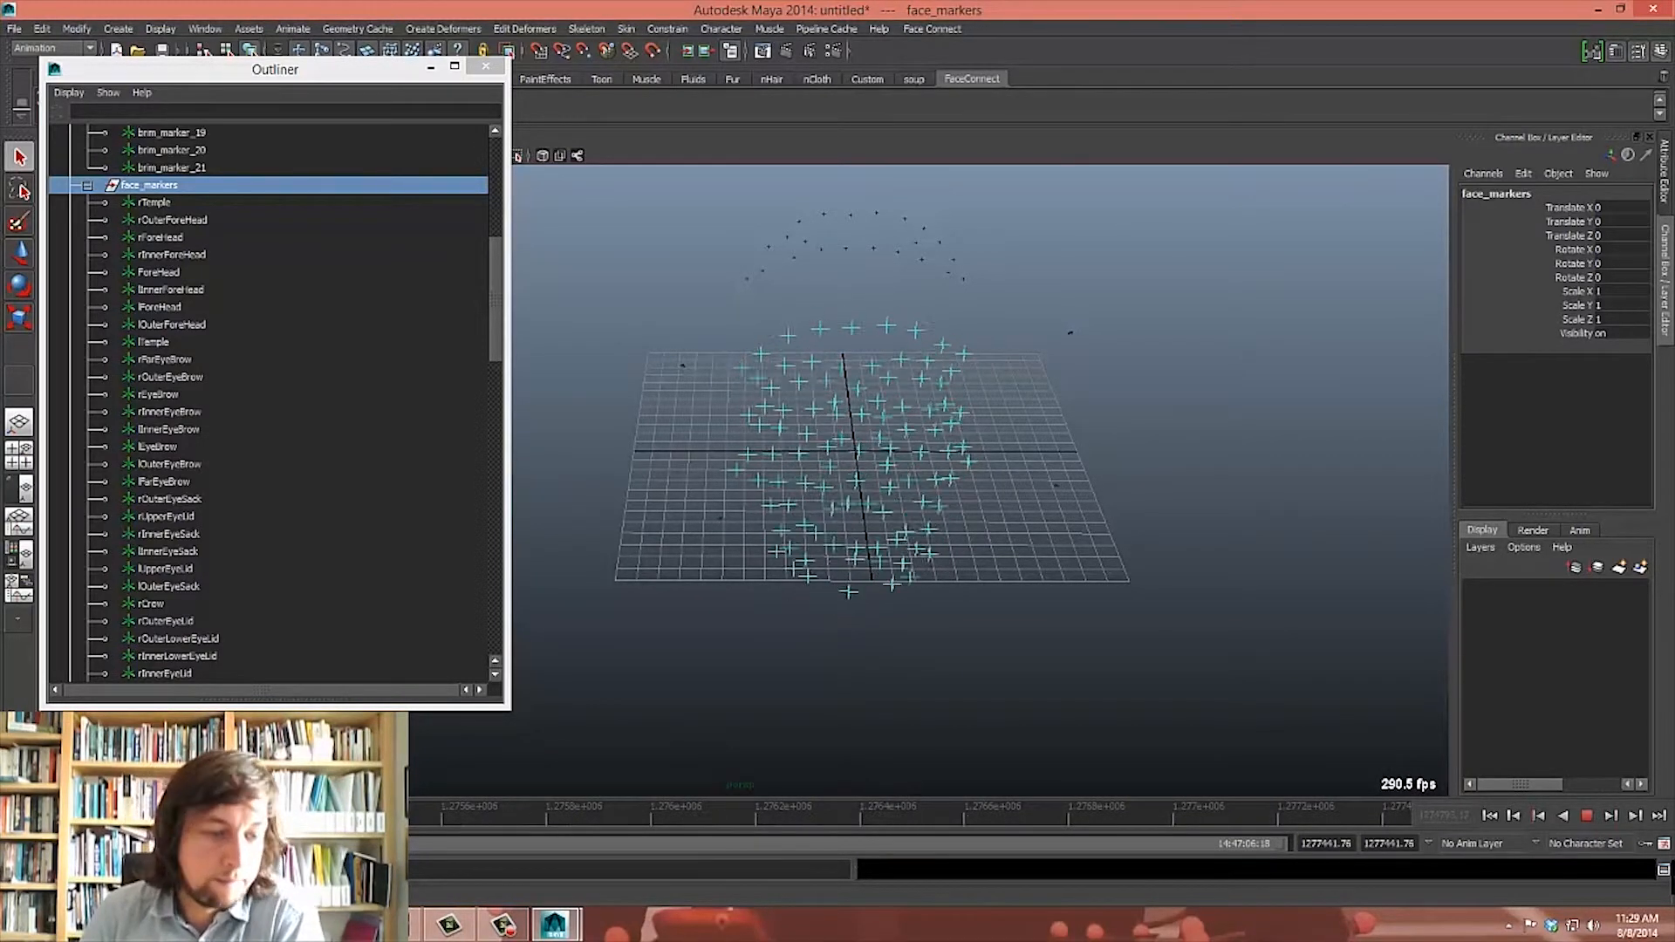
key(Escape)
click(1239, 491)
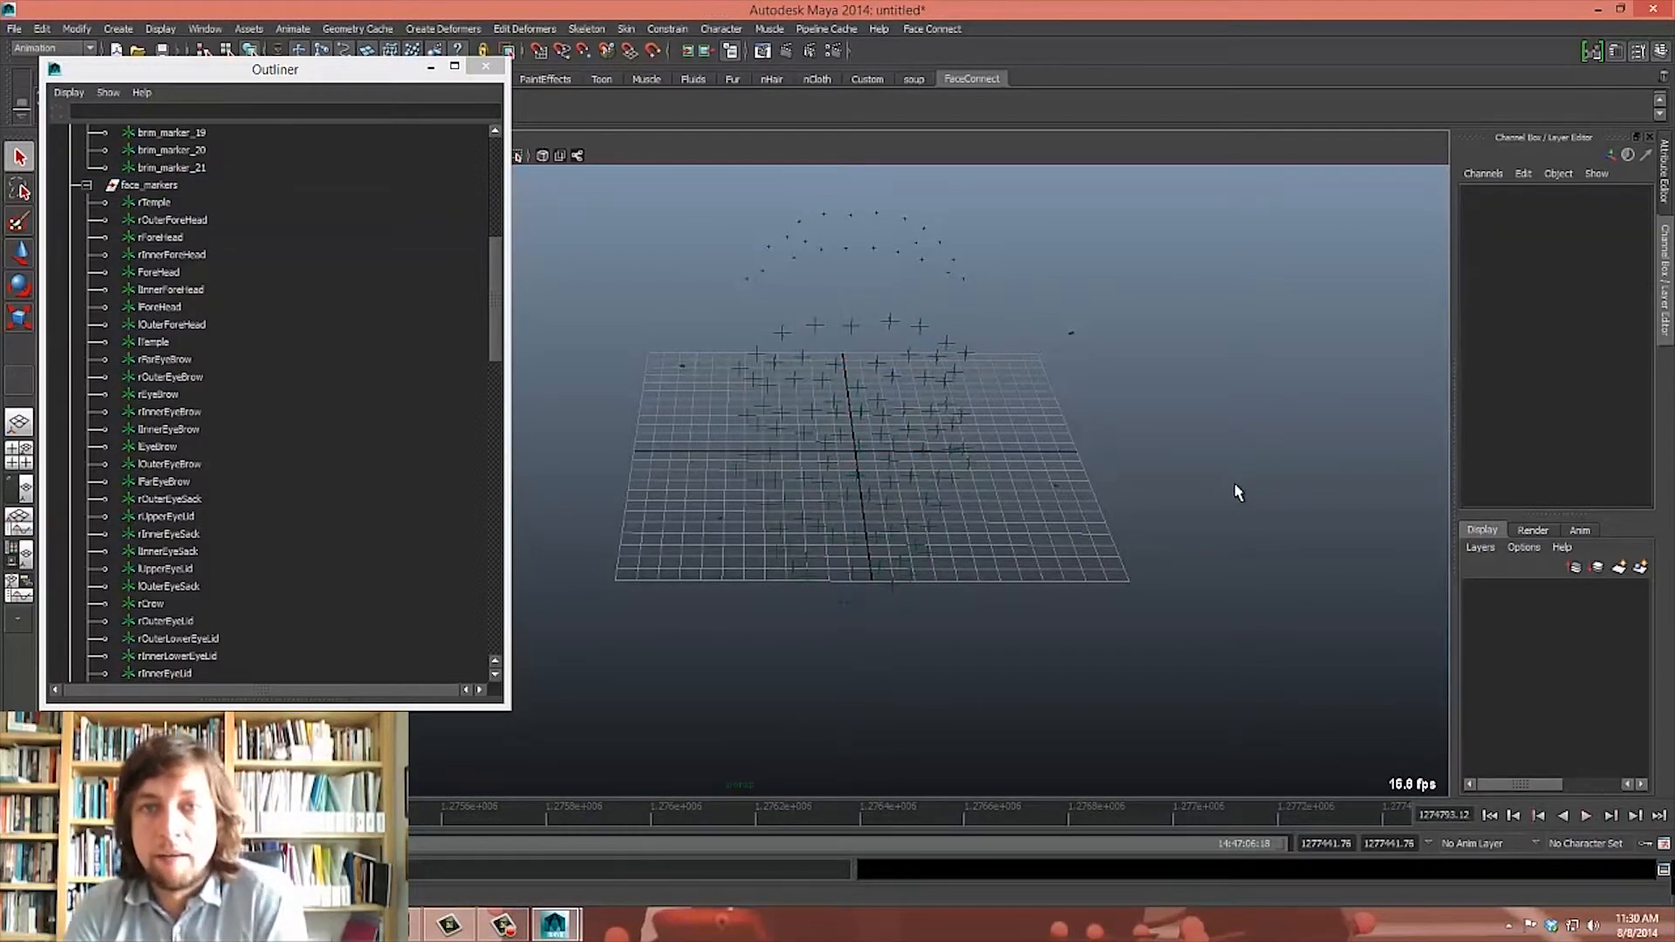